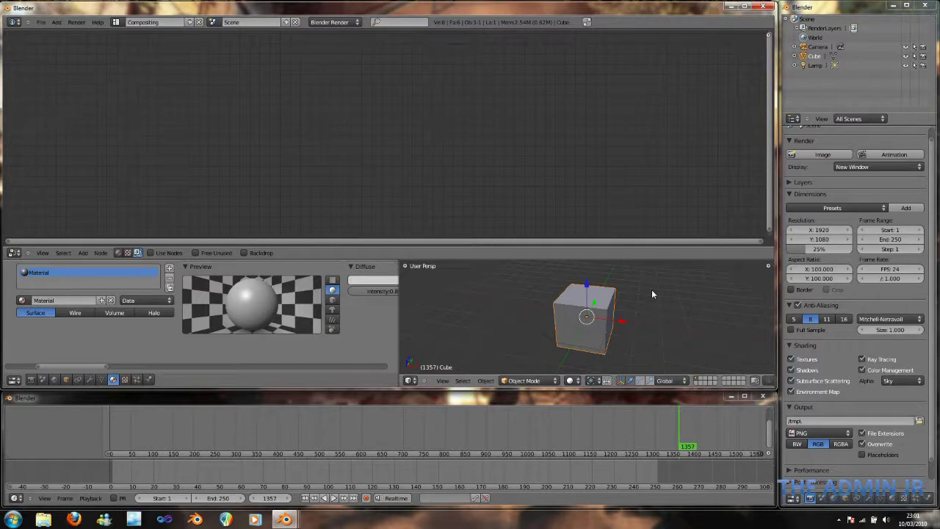
- Move the timeline to frame 0 and set the render's alpha mode to Straight Alpha
key("shift+Left")
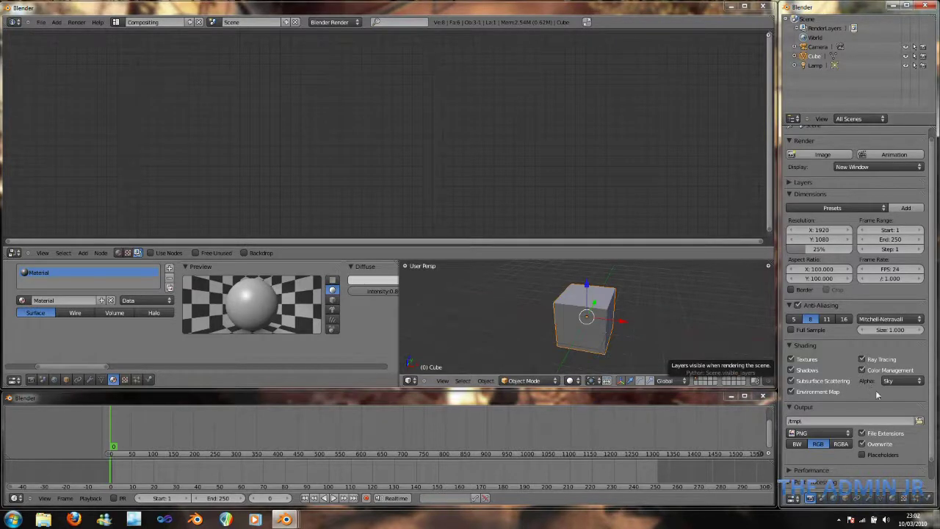
left_click(911, 381)
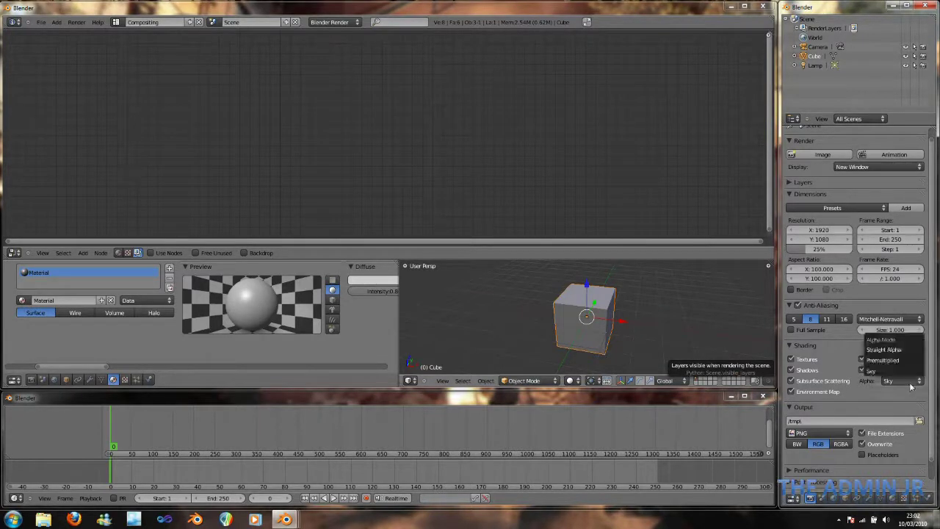
left_click(897, 350)
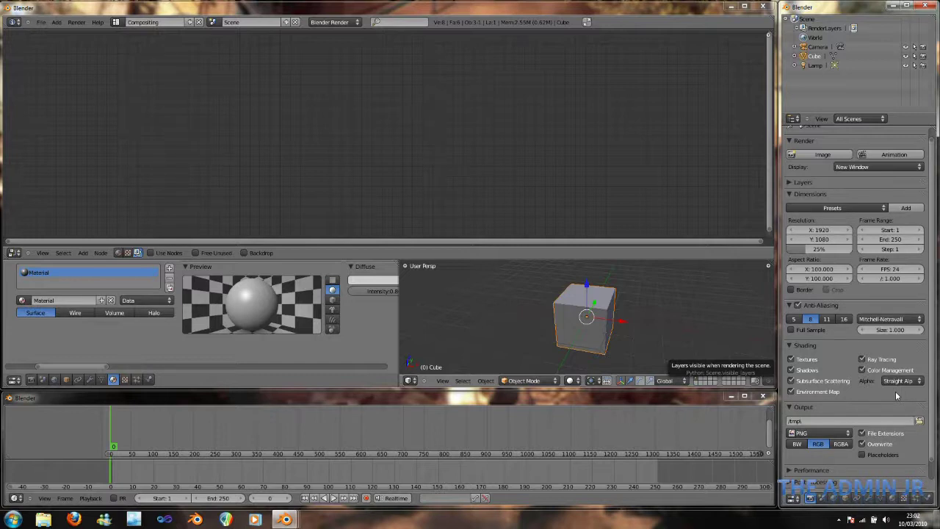
- Set the world's horizon color to a dark purple
scroll(895, 391, "up", 1)
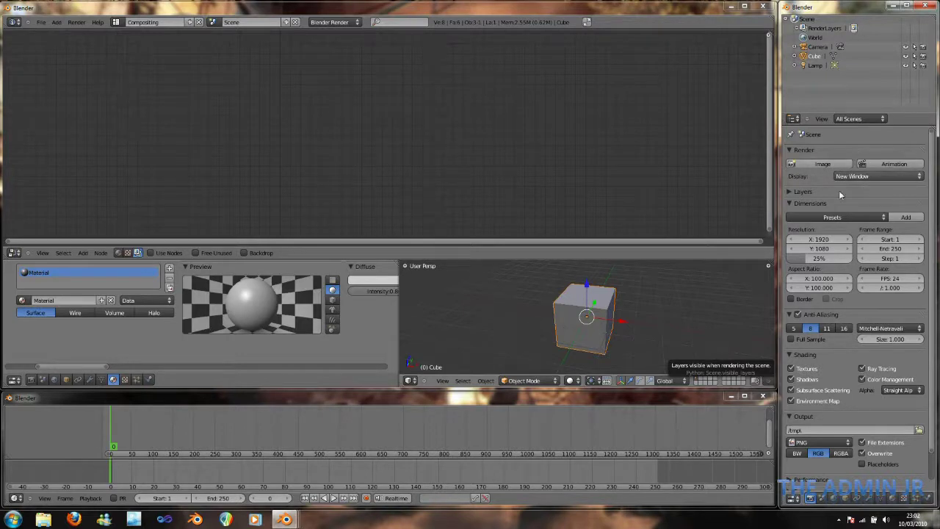
scroll(846, 213, "down", 2)
left_click(833, 498)
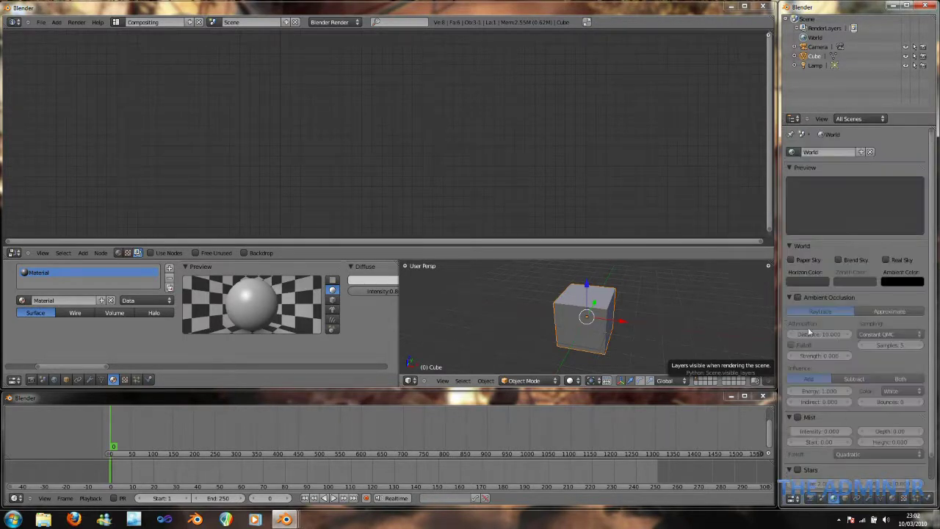
left_click(807, 281)
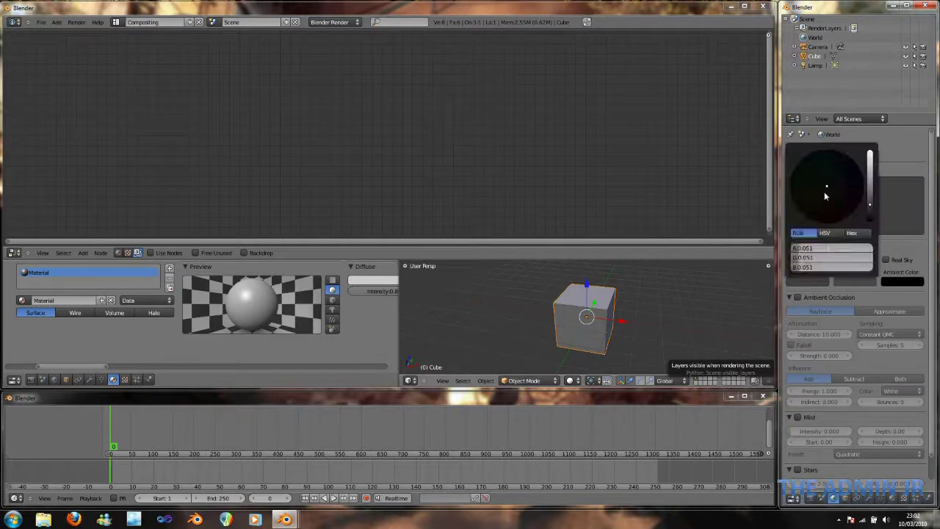
left_click_drag(832, 191, 855, 200)
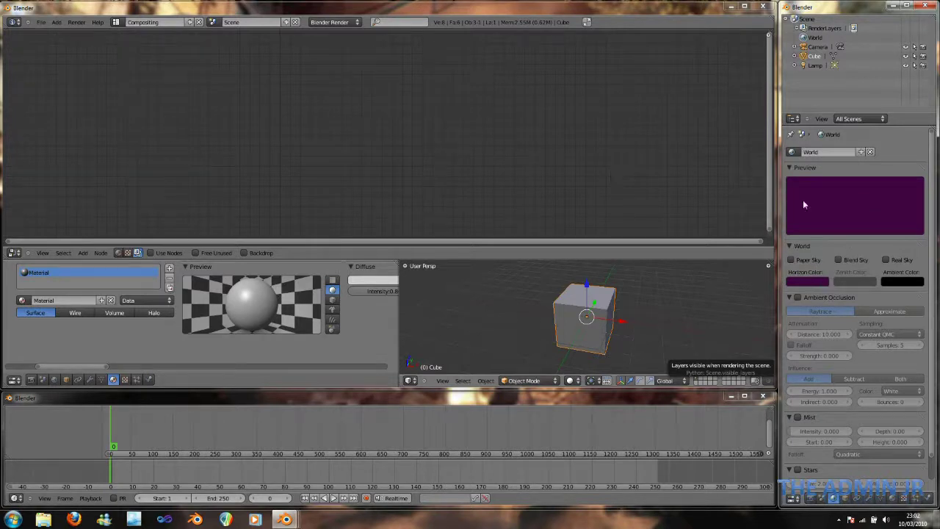
- In the render settings, set anti-aliasing to 11 samples and expand the Post Processing options
left_click(811, 498)
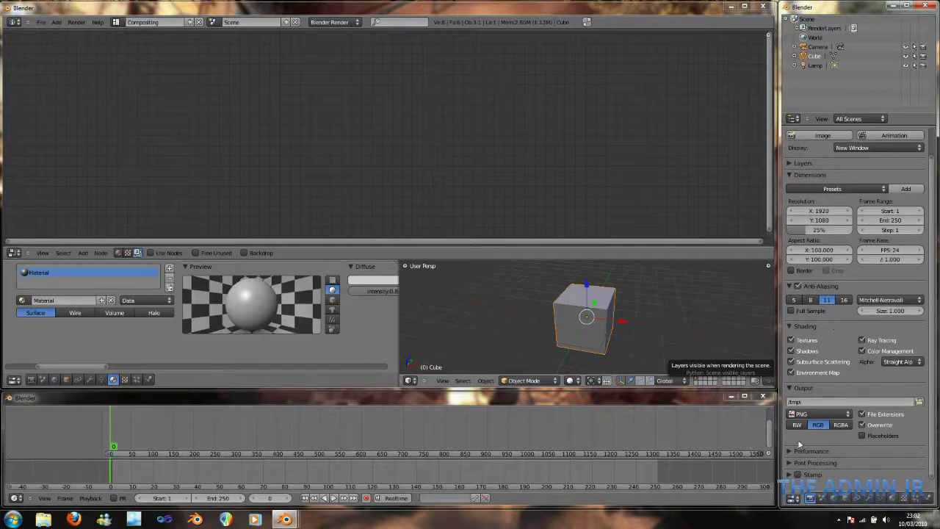
left_click(790, 464)
scroll(828, 417, "down", 1)
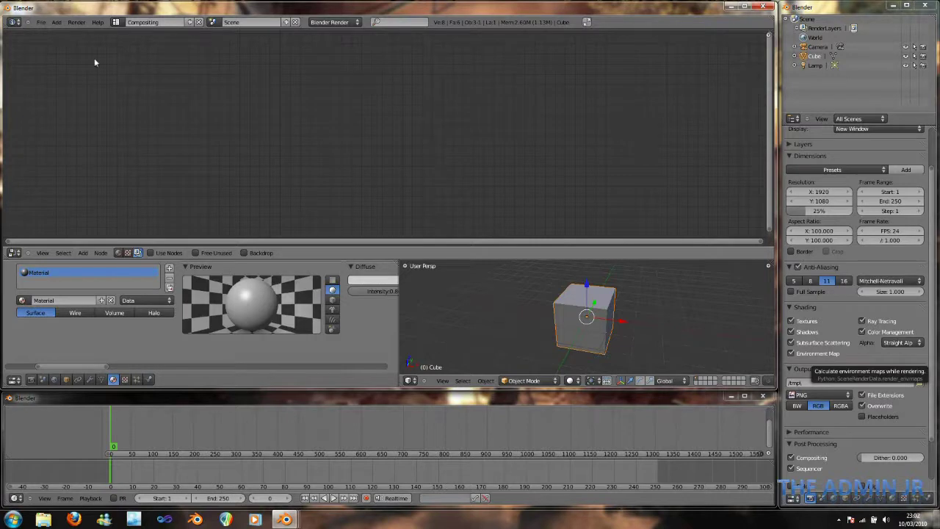
- Enable compositing nodes, move the Render Layers node well away from the Composite node and widen it
left_click(152, 253)
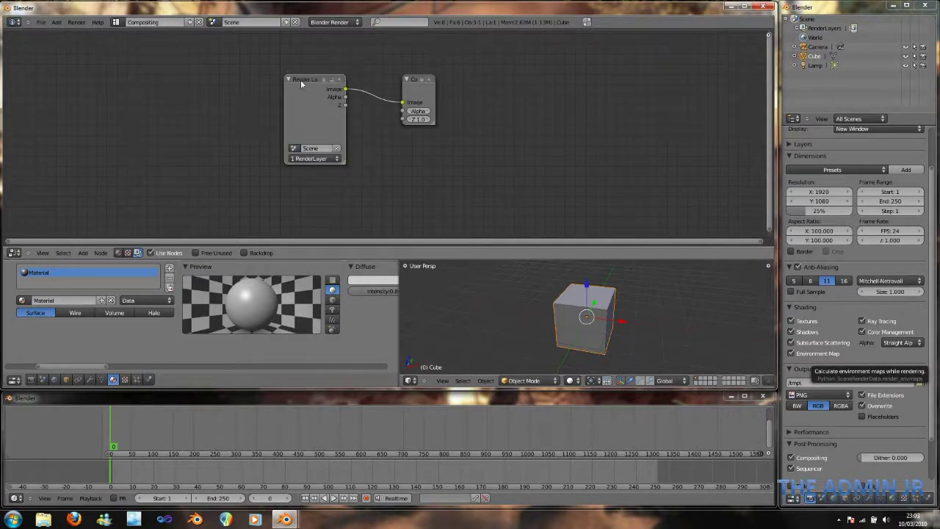
left_click_drag(300, 79, 111, 62)
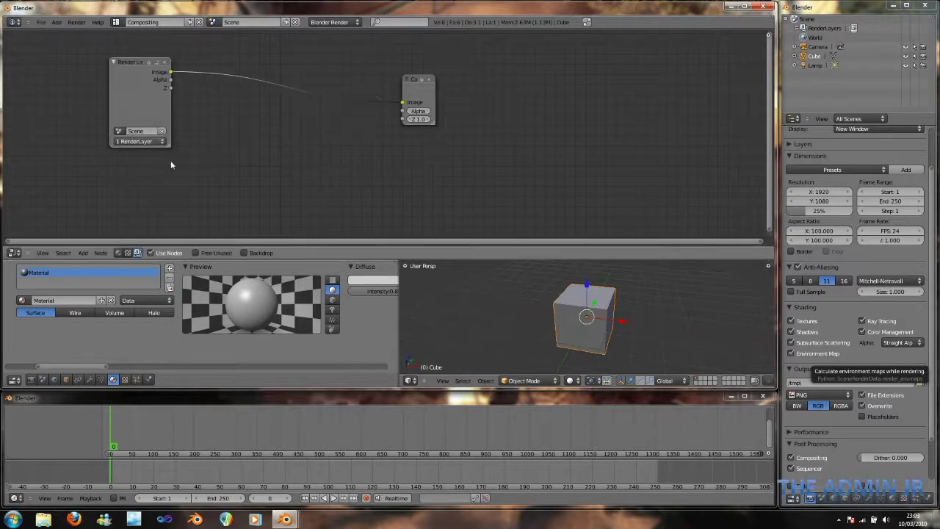
key("g")
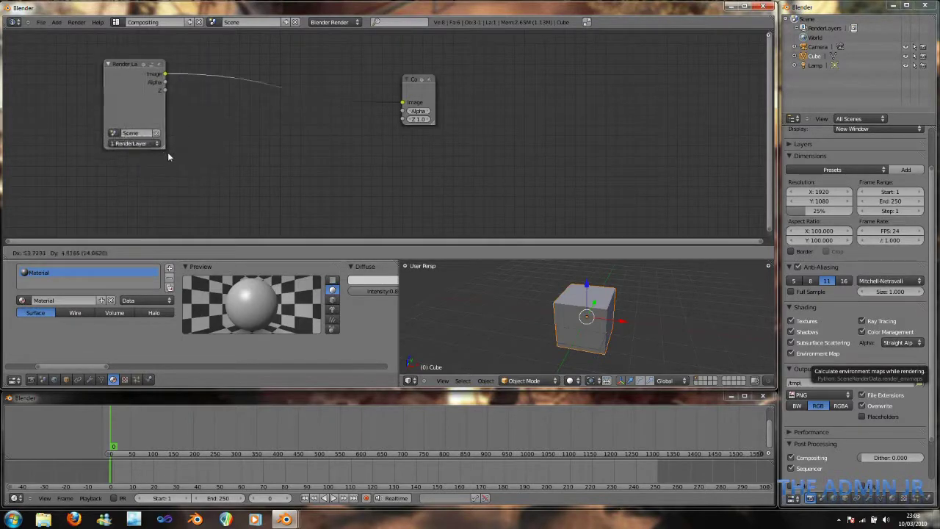
left_click(166, 150)
mouse_move(177, 158)
left_mouse_down()
mouse_move(204, 160)
mouse_move(180, 156)
mouse_move(193, 159)
left_mouse_up()
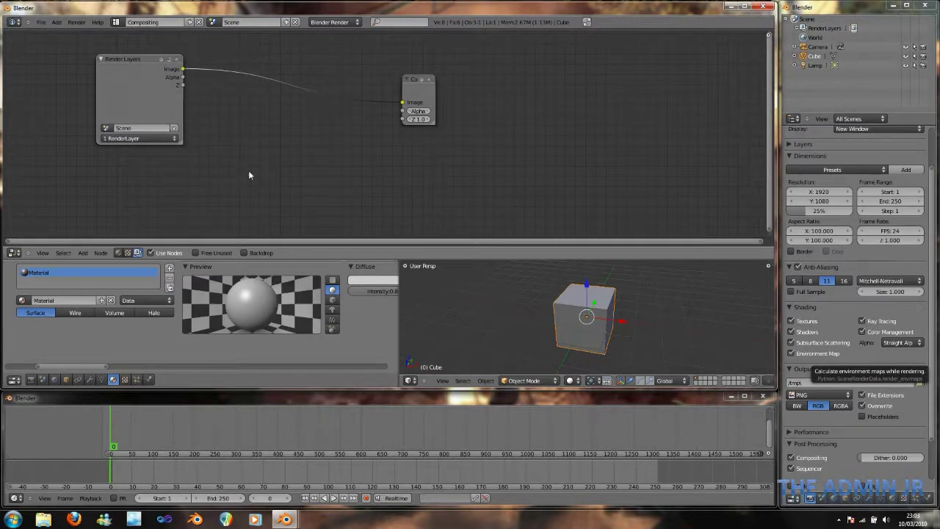
- Render the current frame, close the render window and enlarge the Render Layers node
key("F12")
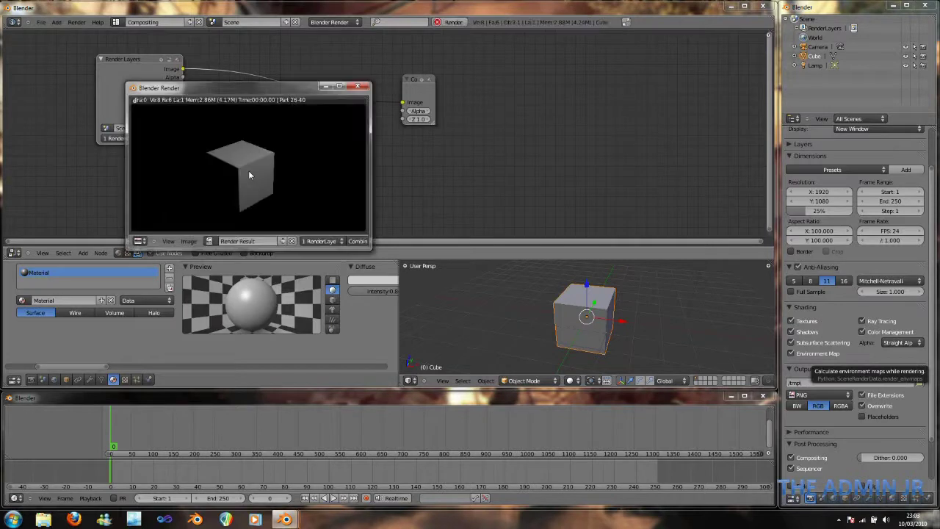
left_click(357, 87)
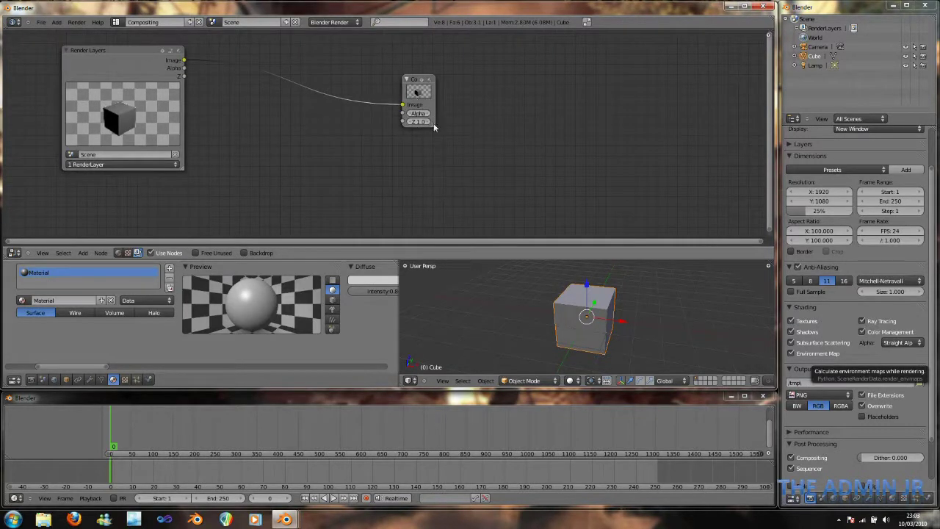
- Enlarge the Composite node, move it farther from Render Layers and remove the image link between them
left_click_drag(439, 127, 483, 177)
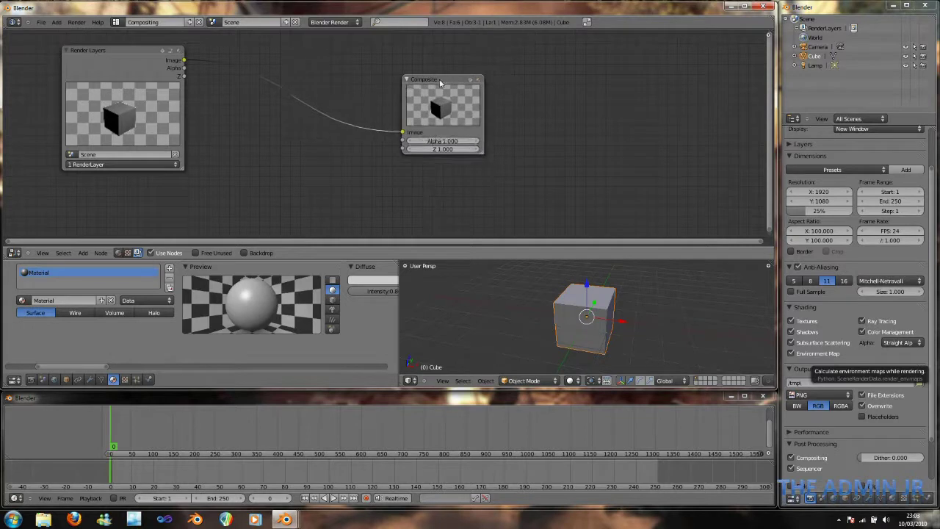
left_click_drag(439, 82, 562, 84)
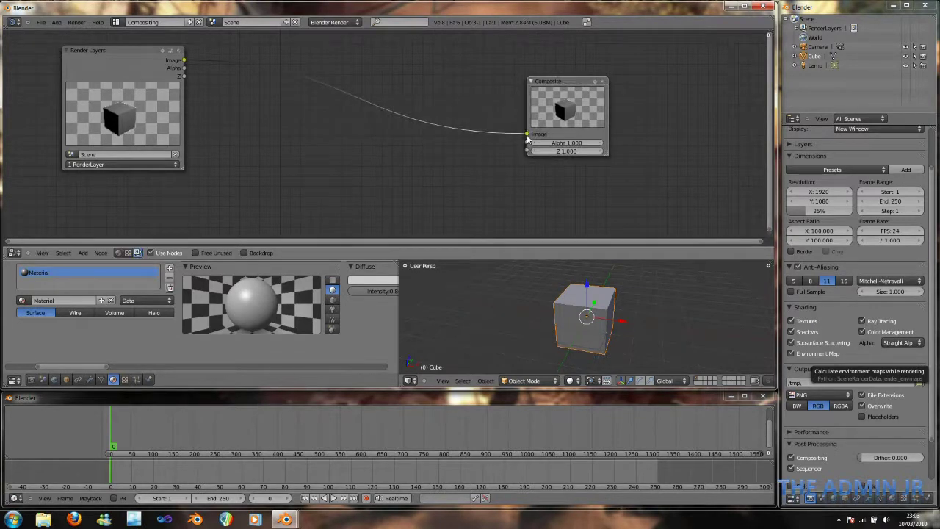
left_click_drag(526, 134, 210, 86)
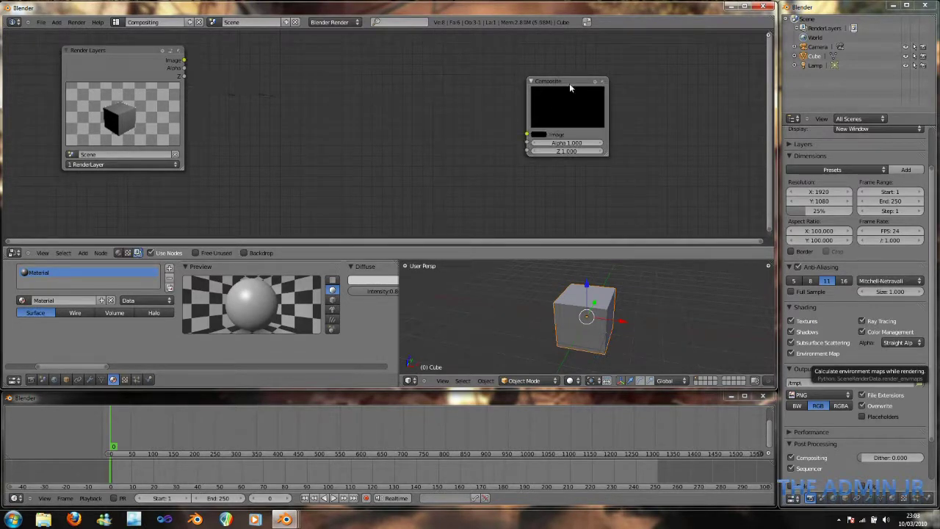
- Reposition the unlinked Composite node farther away, roughly level with the Render Layers node
left_click_drag(569, 83, 627, 56)
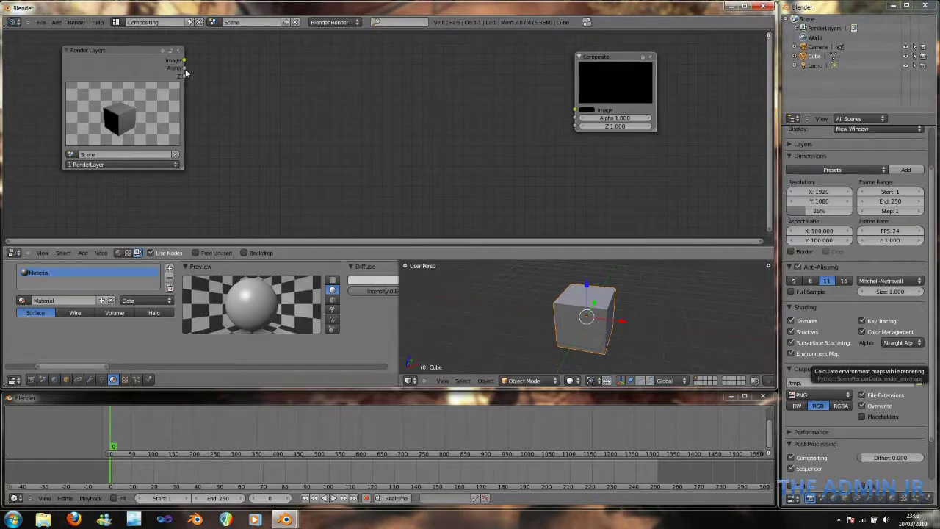
left_click(147, 80)
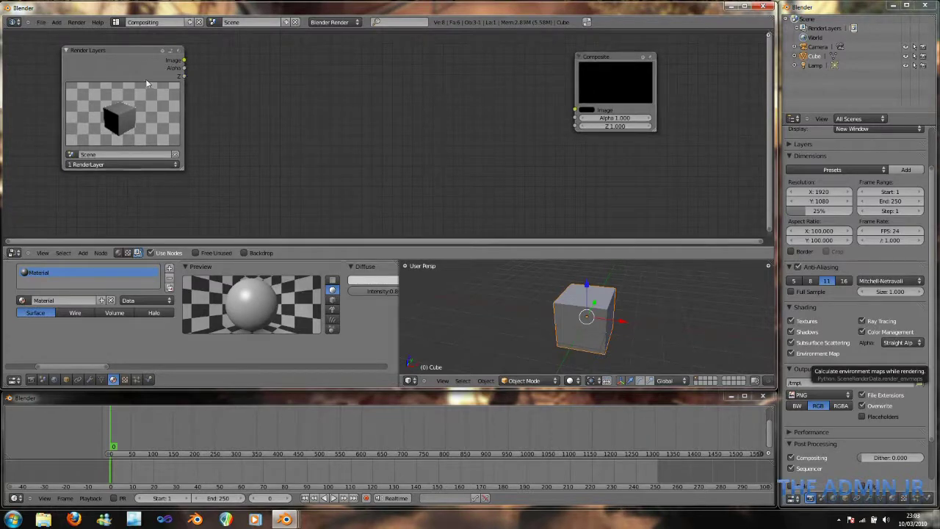
left_click(635, 83)
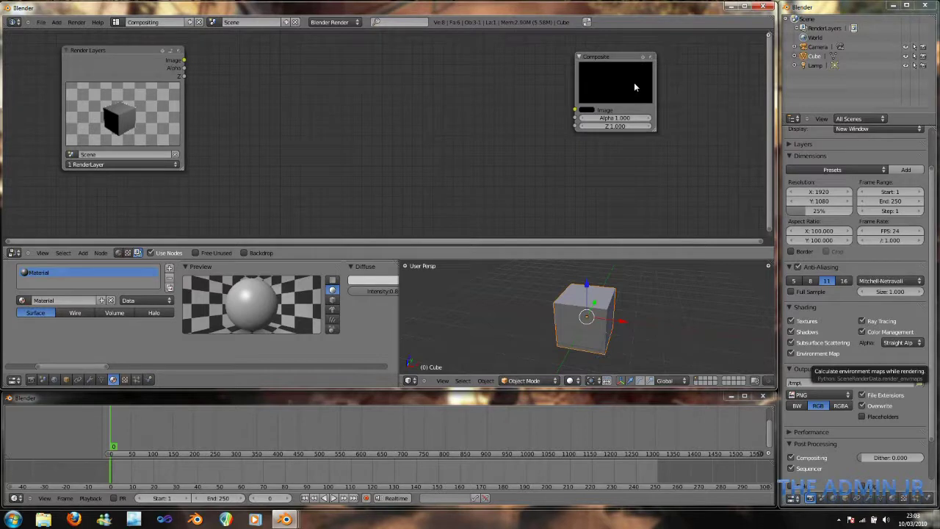
mouse_move(617, 57)
left_mouse_down()
mouse_move(617, 79)
mouse_move(634, 84)
mouse_move(620, 87)
mouse_move(619, 75)
left_mouse_up()
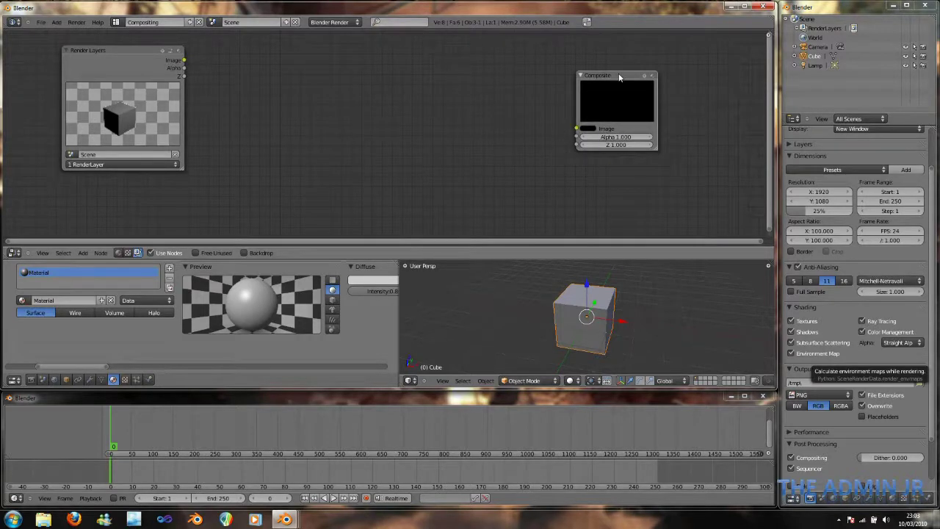
left_click_drag(616, 68, 611, 63)
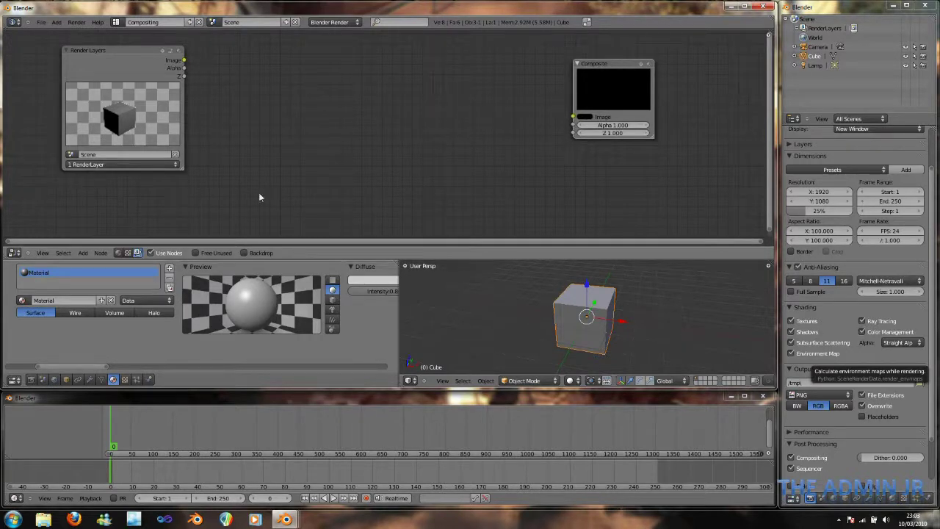
left_click(83, 253)
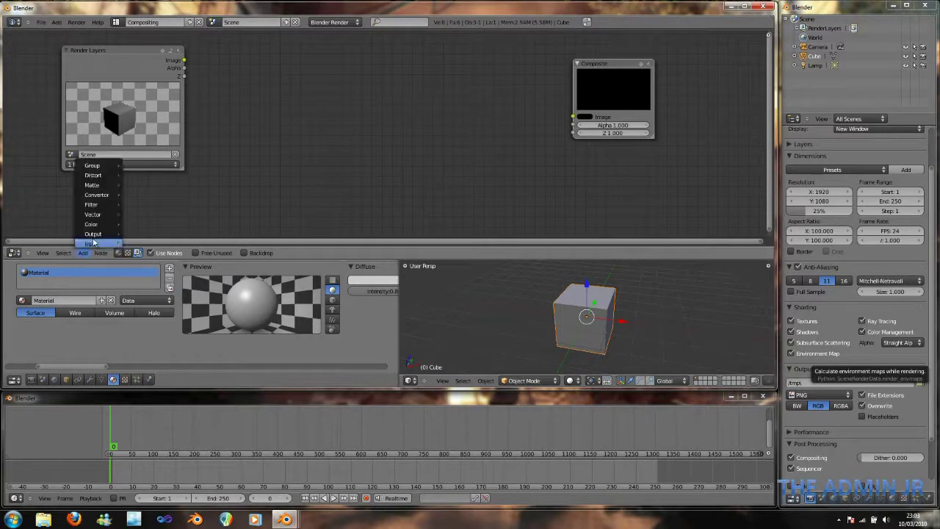
mouse_move(92, 244)
left_click(110, 63)
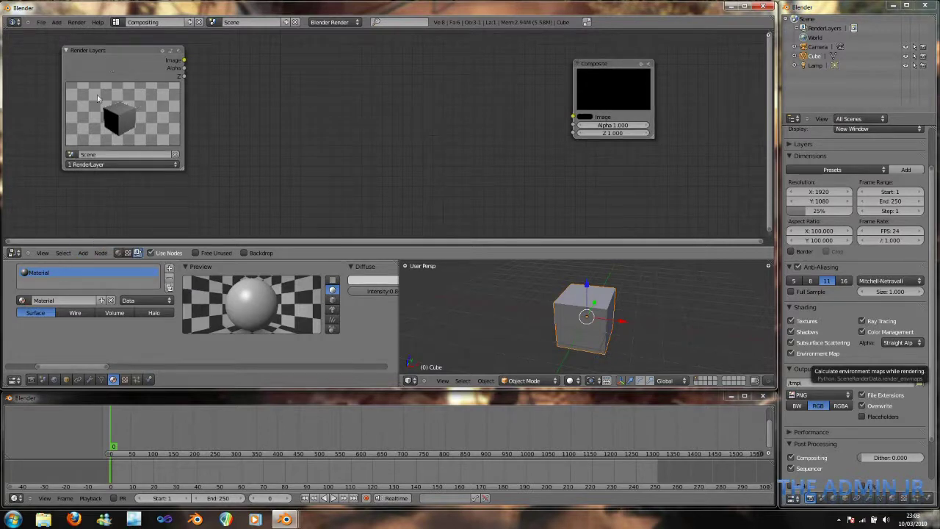
- Add an Image input node between Render Layers and Composite, load SAM_0057.JPG into it and enlarge the node
left_click(83, 253)
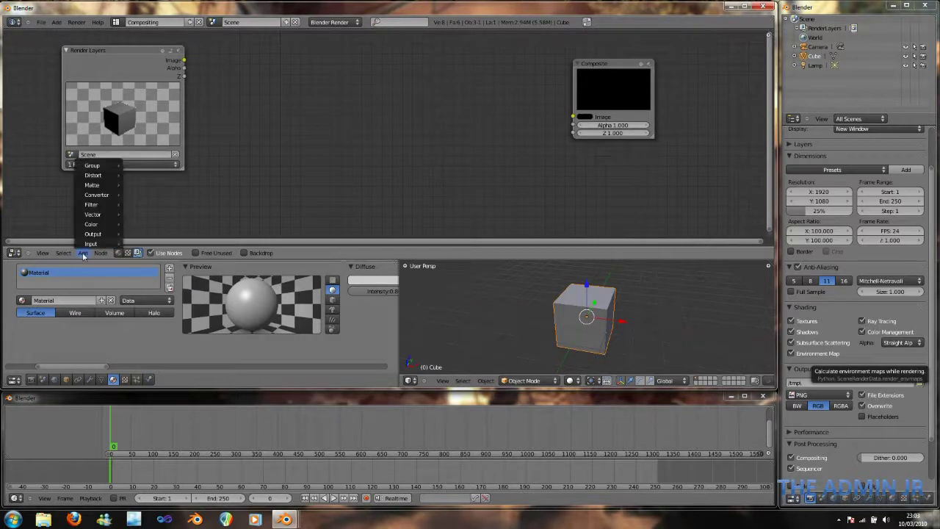
mouse_move(94, 245)
left_click(143, 254)
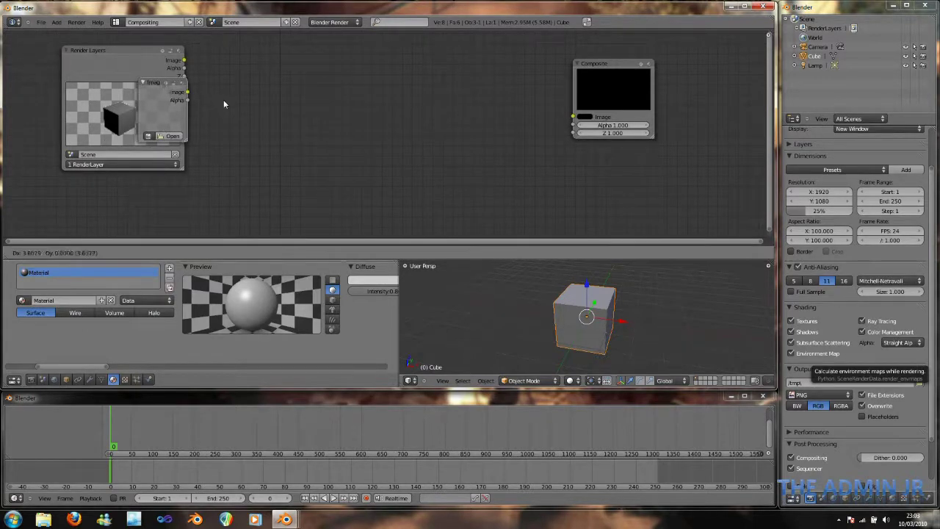
left_click_drag(163, 87, 311, 114)
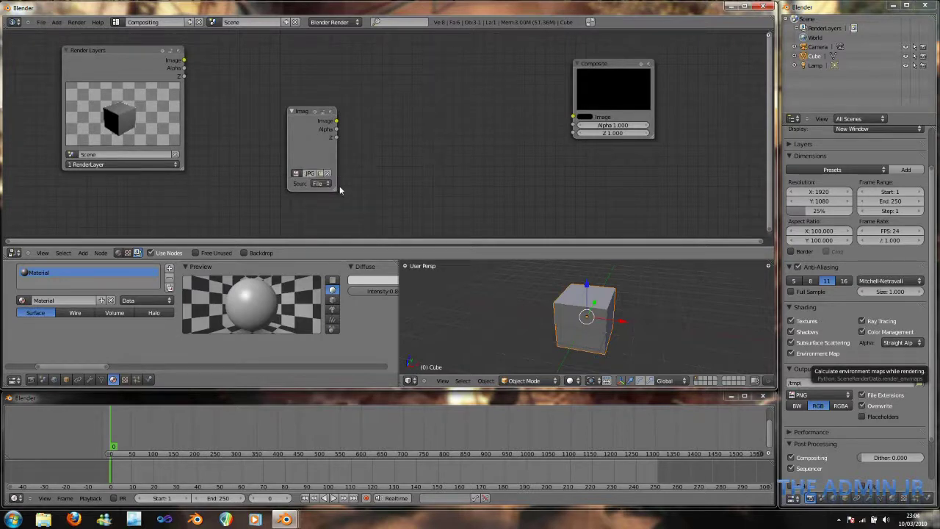
left_click_drag(335, 200, 375, 235)
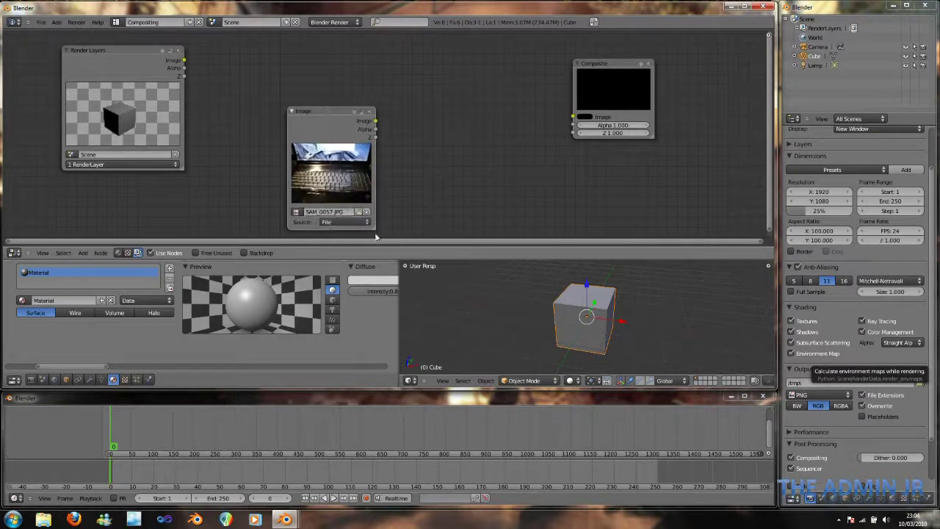
- Arrange the two input nodes in a column, with the Image node below Render Layers
scroll(278, 161, "down", 2)
scroll(277, 161, "down", 4)
left_click_drag(224, 83, 216, 62)
left_click_drag(334, 120, 196, 156)
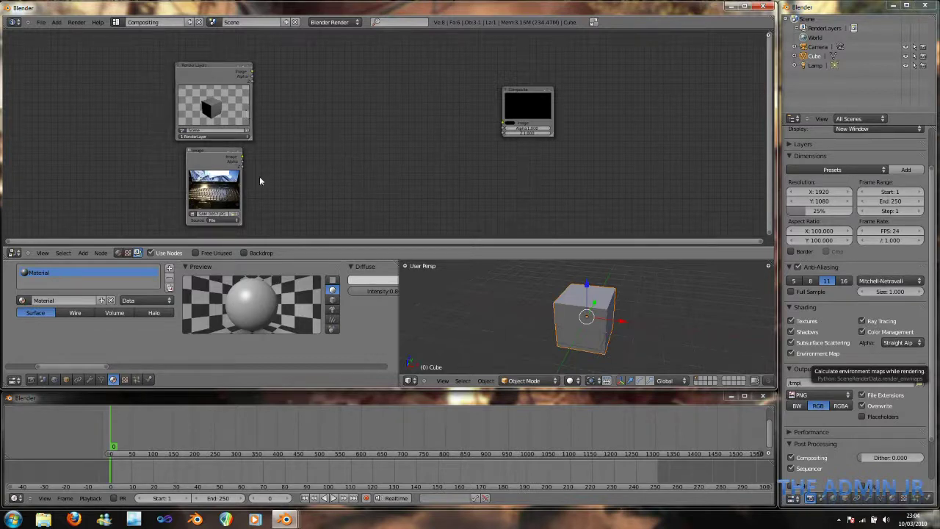
- Add a Mix color node between the input nodes and the Composite node
left_click(83, 252)
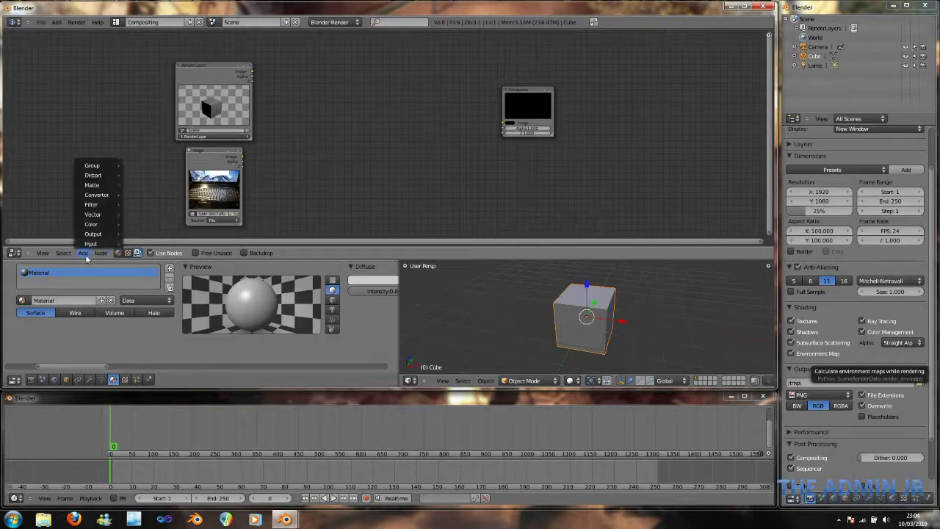
mouse_move(97, 224)
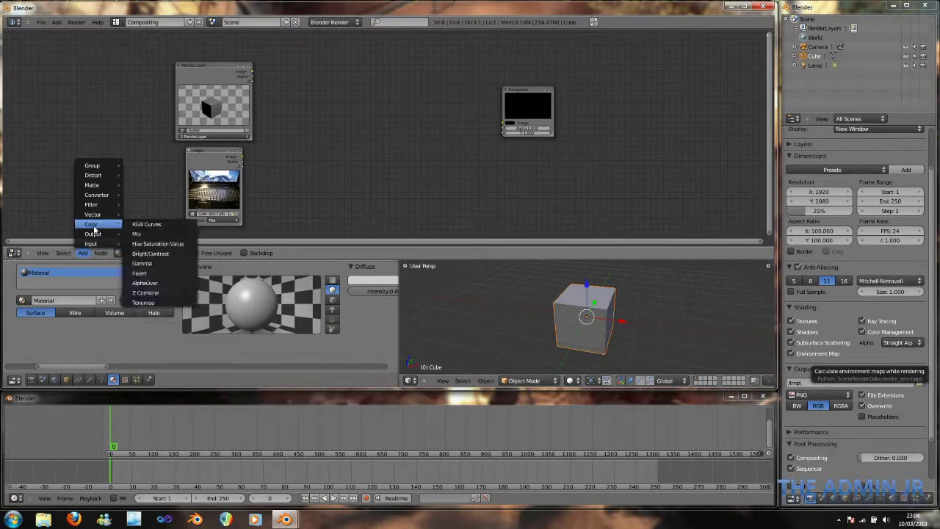
left_click(148, 234)
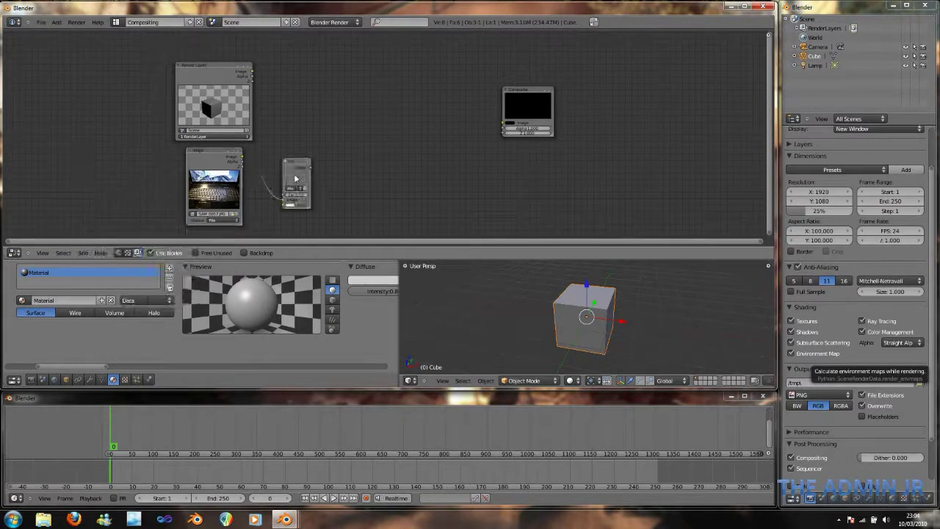
left_click(328, 125)
scroll(321, 138, "up", 2)
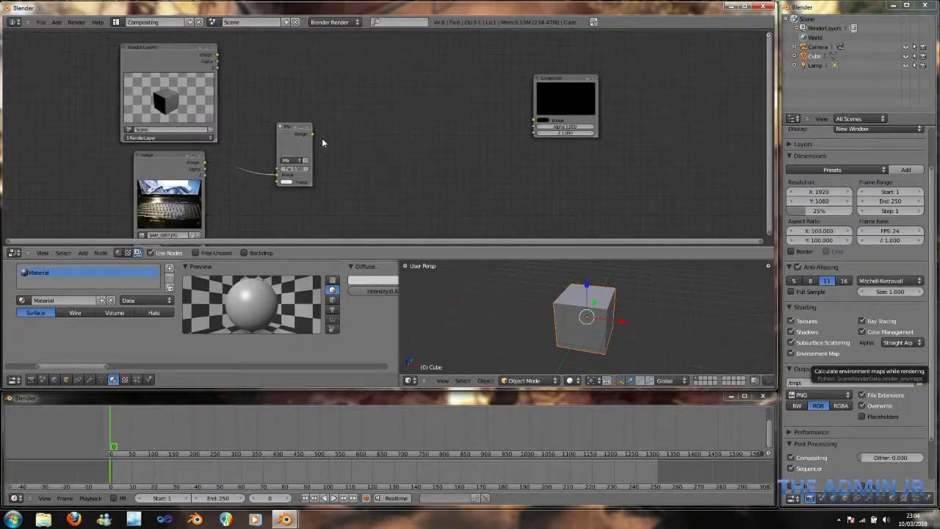
scroll(322, 138, "up", 1)
middle_click_drag(323, 153, 399, 133)
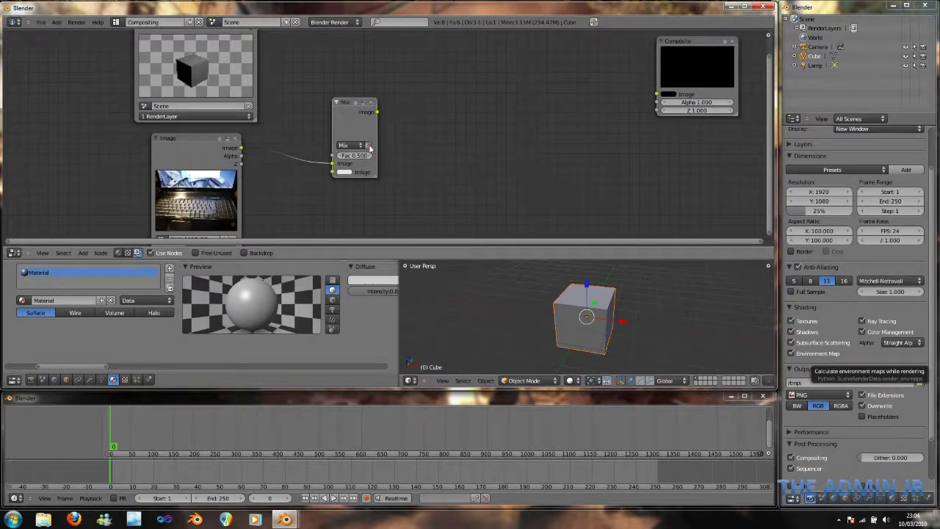
- Link the Render Layers Image output to the Mix node's second Image input and move the Composite node slightly closer
scroll(330, 149, "down", 1)
scroll(329, 143, "down", 1)
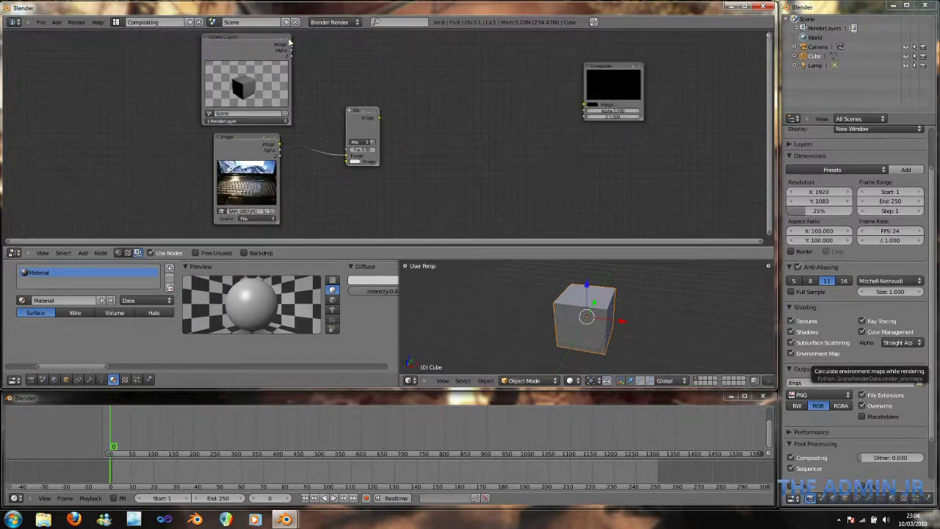
left_click_drag(323, 82, 344, 161)
left_click_drag(615, 72, 589, 92)
left_click(589, 91)
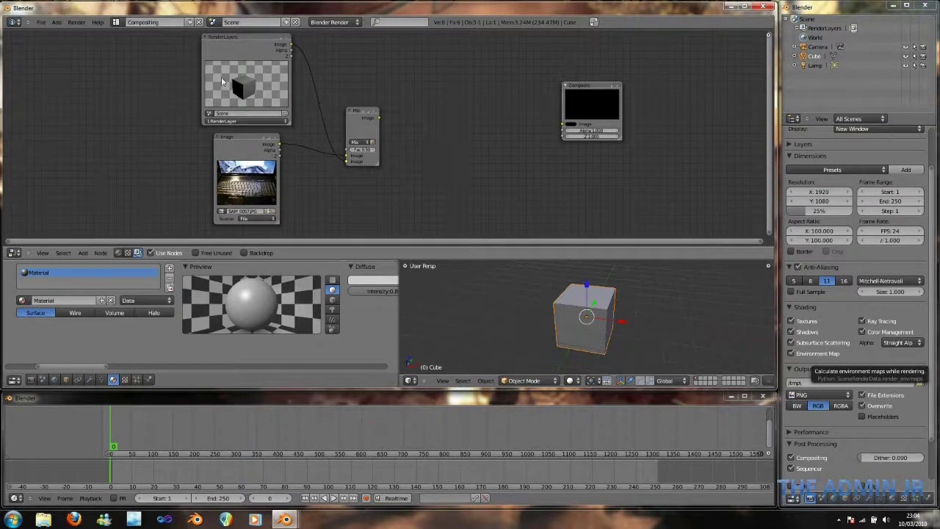
- Add a Filter node between the Mix and Composite nodes, set its type to Soften and widen it slightly
scroll(291, 119, "up", 7)
middle_click_drag(292, 119, 423, 184)
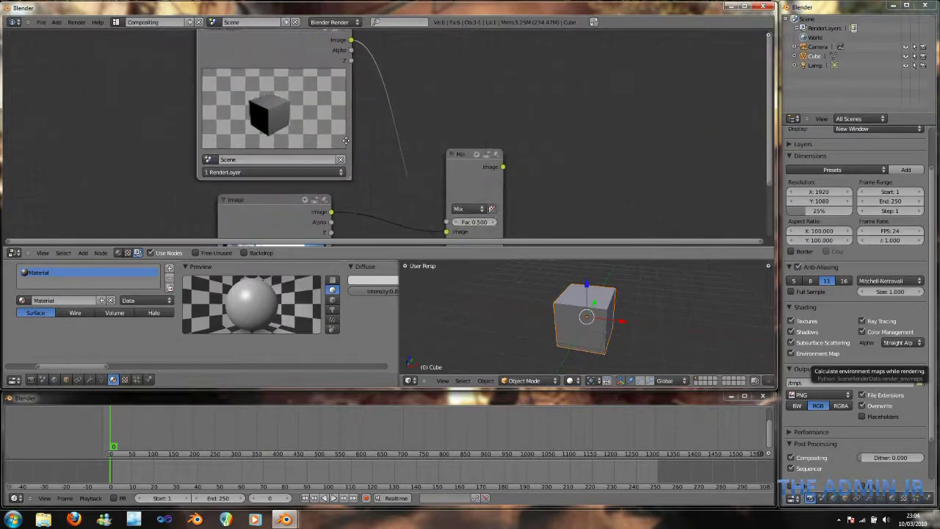
middle_click_drag(302, 116, 298, 112)
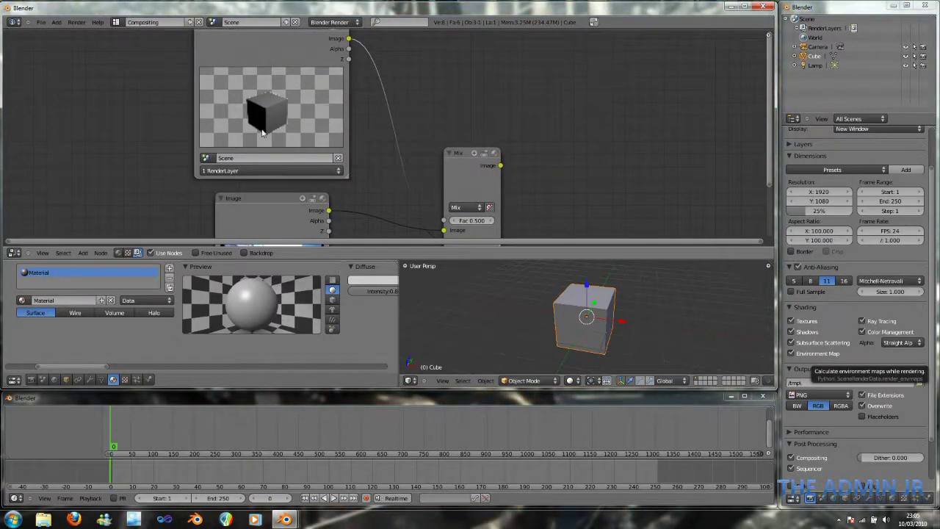
scroll(437, 161, "down", 3)
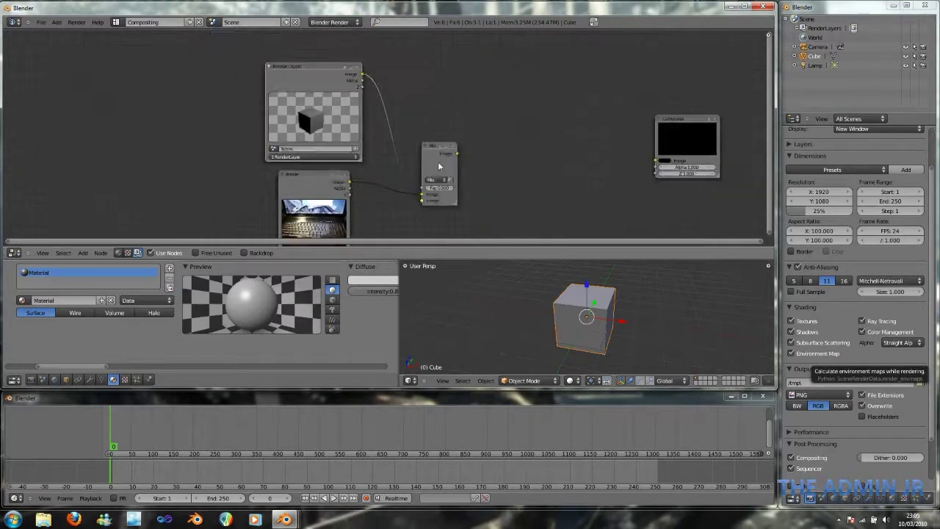
middle_click_drag(497, 183, 474, 153)
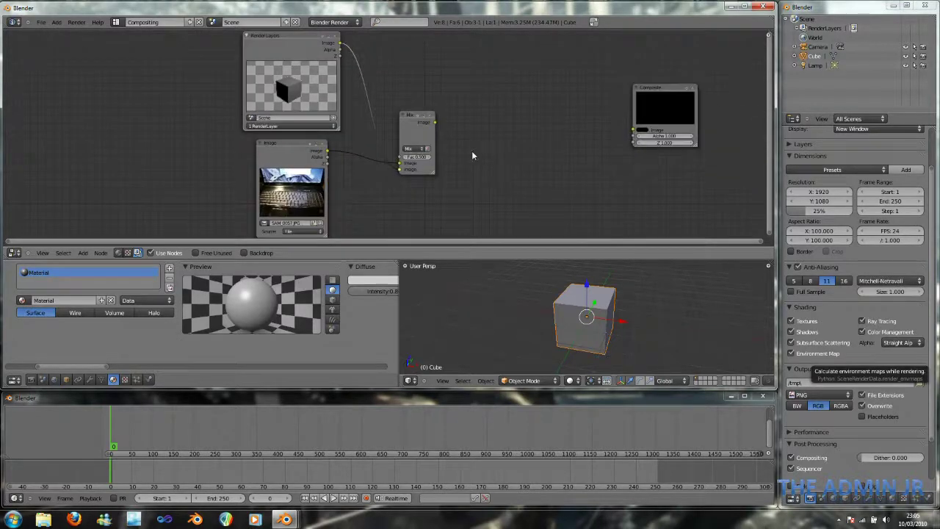
left_click(82, 252)
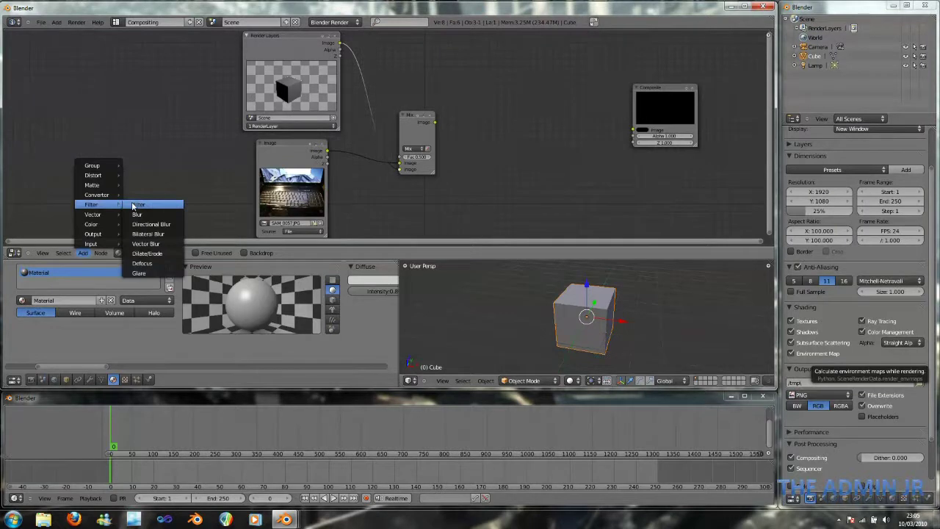
left_click(132, 206)
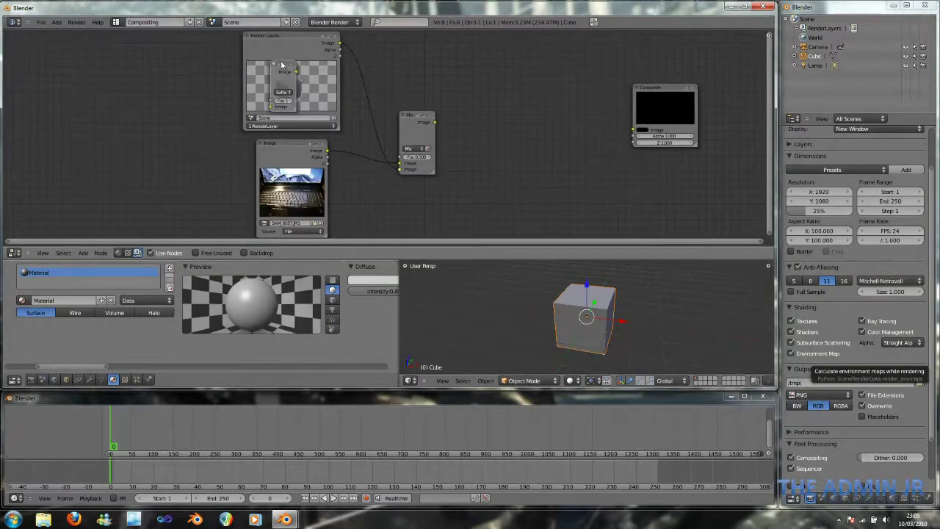
left_click_drag(281, 66, 550, 129)
left_click(537, 111)
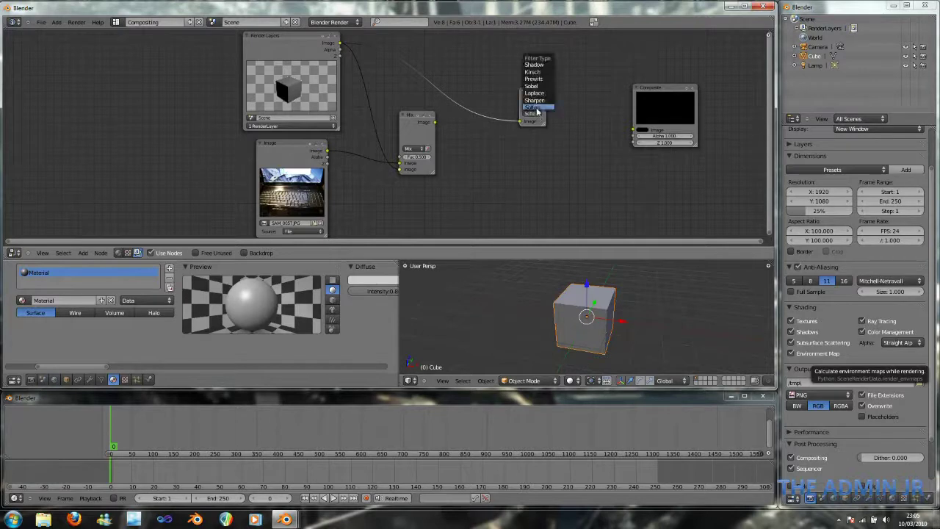
left_click(537, 108)
left_click_drag(545, 124, 554, 133)
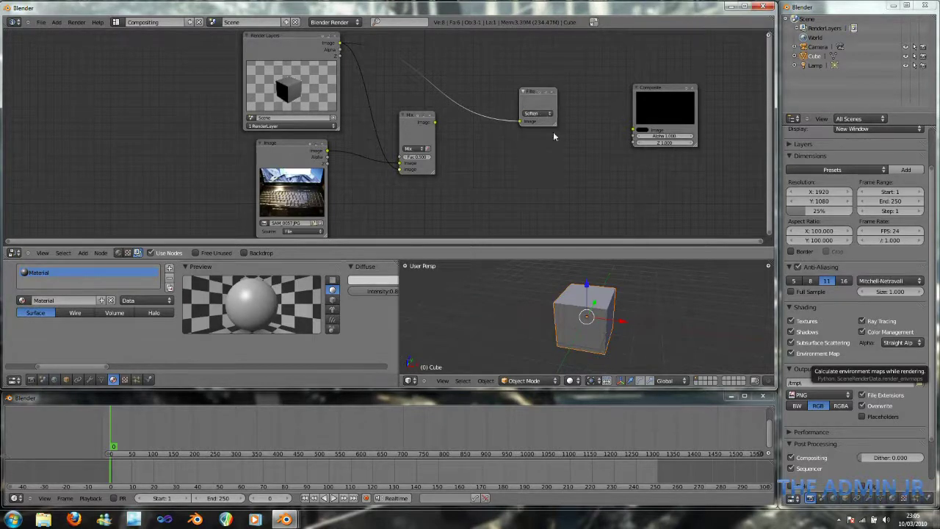
- Replace the Filter node's automatic input link with one from the Mix output, and link the Filter output to the Composite Image input
left_click_drag(531, 93, 461, 77)
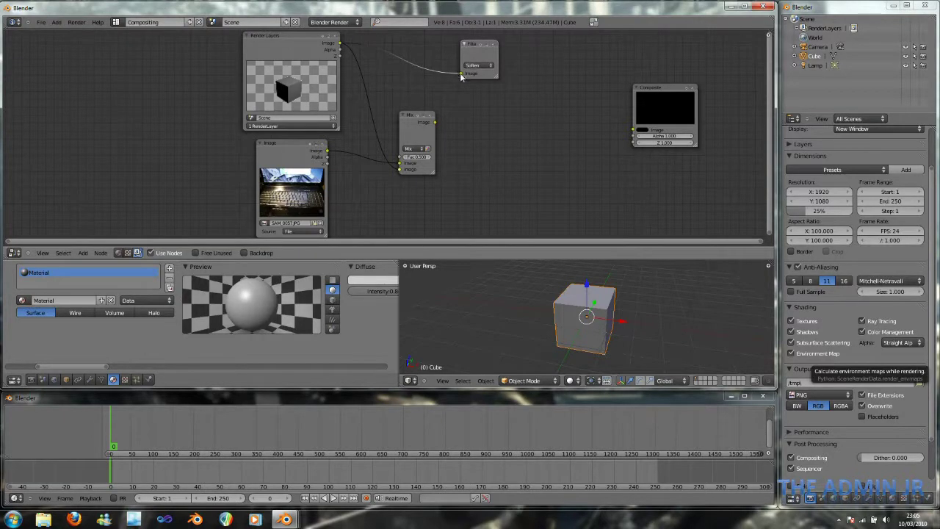
left_click_drag(476, 48, 531, 125)
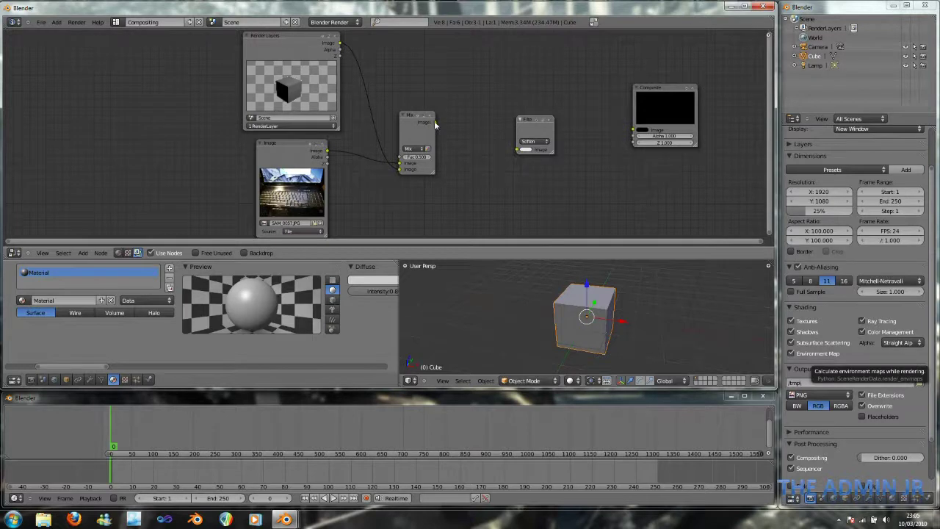
mouse_move(434, 122)
left_mouse_down()
mouse_move(491, 124)
mouse_move(445, 126)
left_mouse_up()
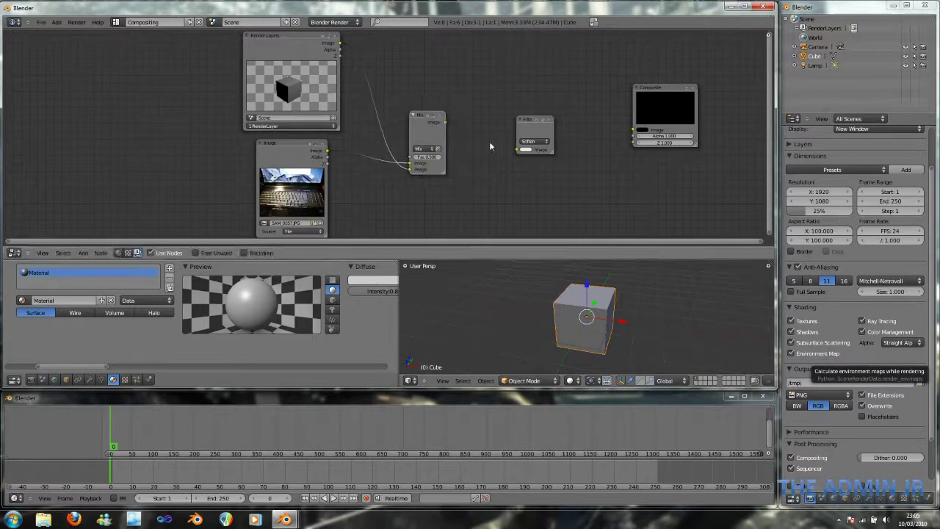
left_click_drag(515, 150, 517, 150)
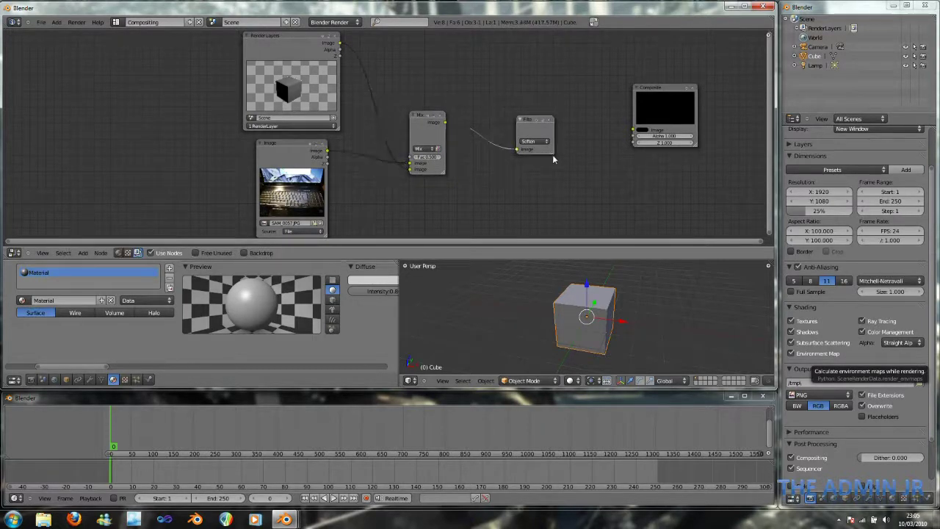
left_click_drag(523, 120, 498, 119)
left_click(520, 118)
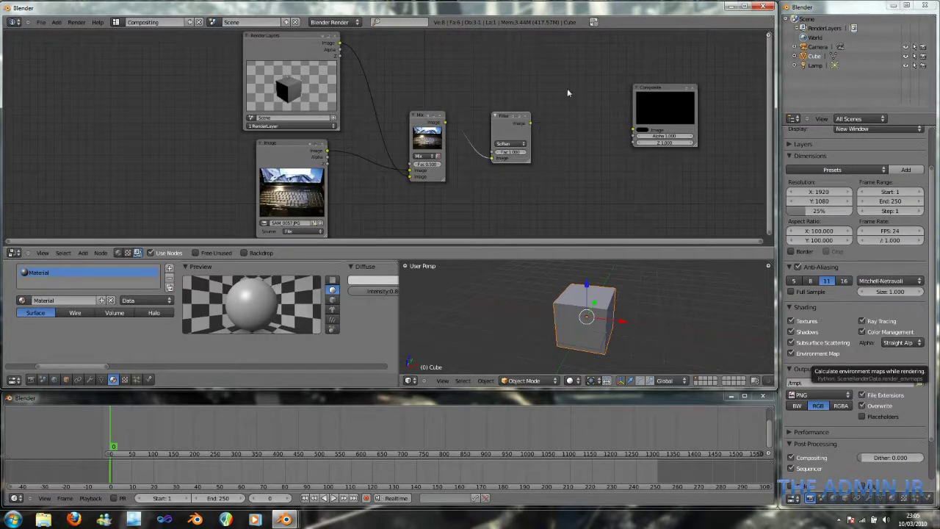
left_click_drag(610, 135, 633, 130)
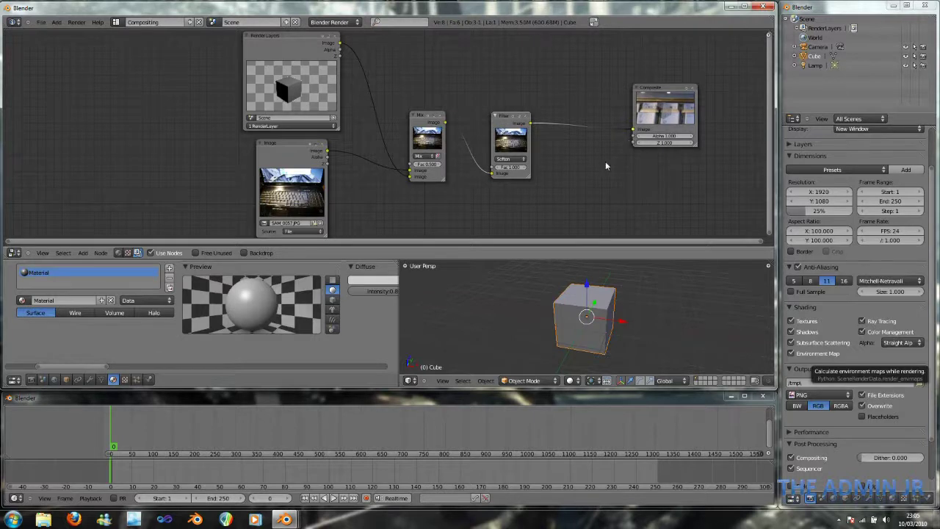
- Set the Mix node's factor to 1.00
scroll(596, 159, "down", 2)
scroll(587, 158, "up", 1)
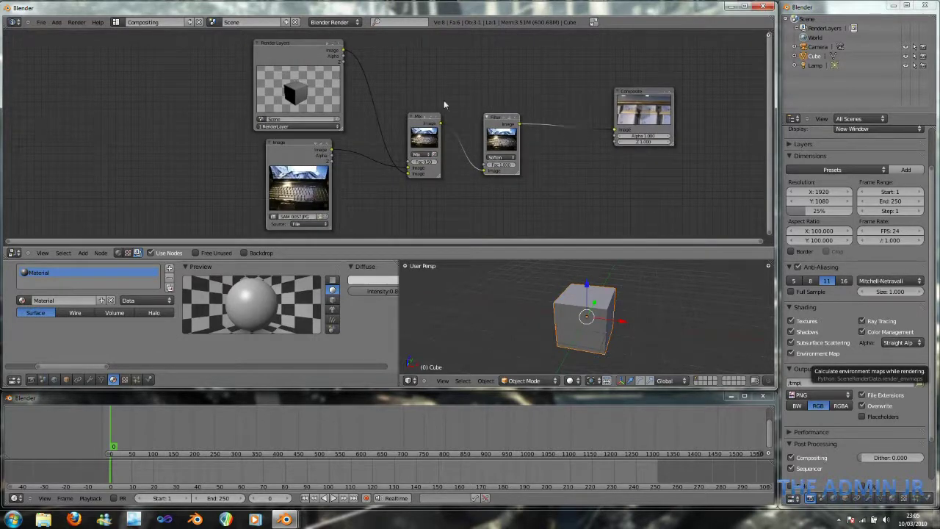
left_click(427, 163)
key("Return")
- Save the project as CompositeExample.blend in the Blender 2.5 folder
key("ctrl+s")
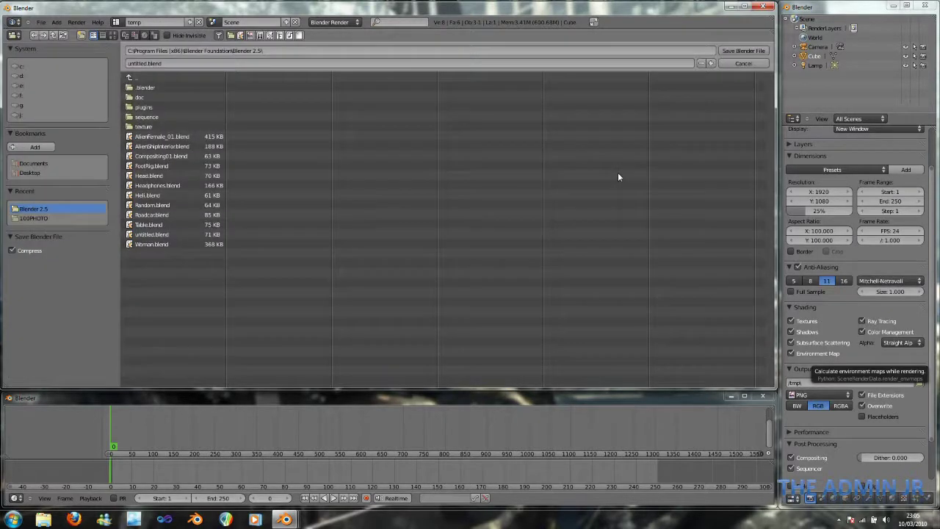
left_click(172, 64)
key("BackSpace")
type("Came")
type("ositeExa")
type("ample")
key("Return")
left_click(723, 53)
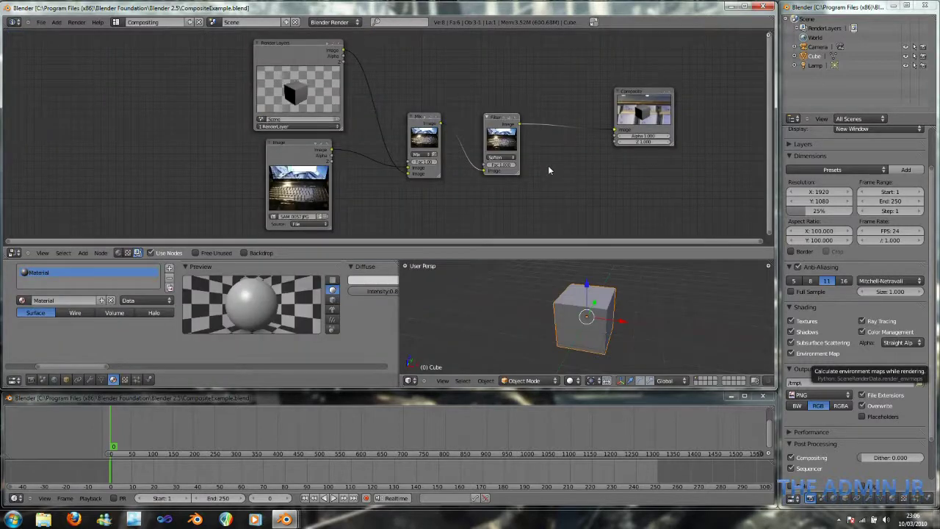
- Render the current frame and inspect the composited cube over the photo background
left_click(426, 336)
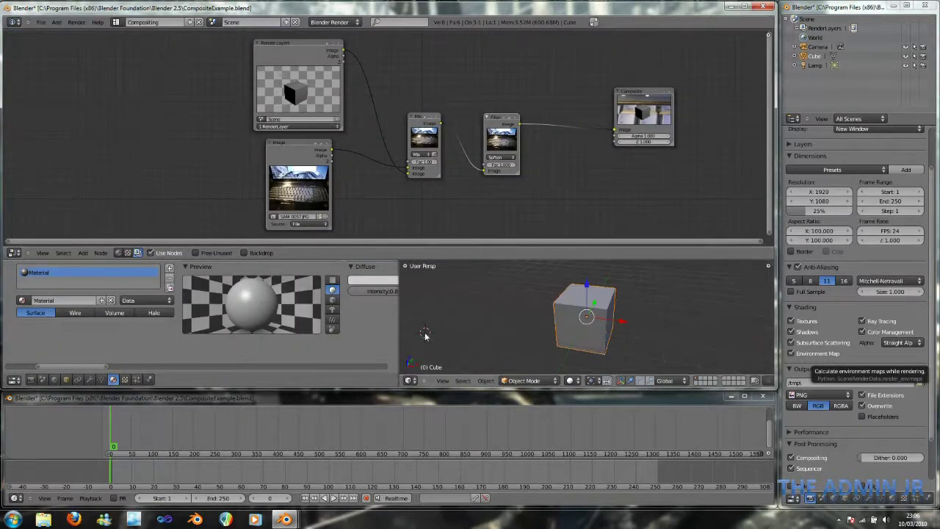
key("F12")
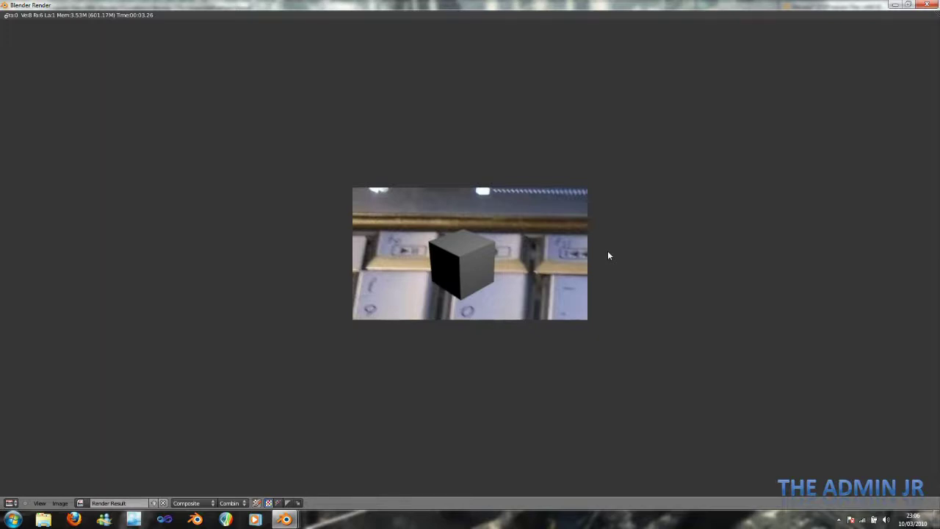
scroll(529, 272, "up", 4)
scroll(528, 273, "down", 3)
scroll(527, 275, "down", 1)
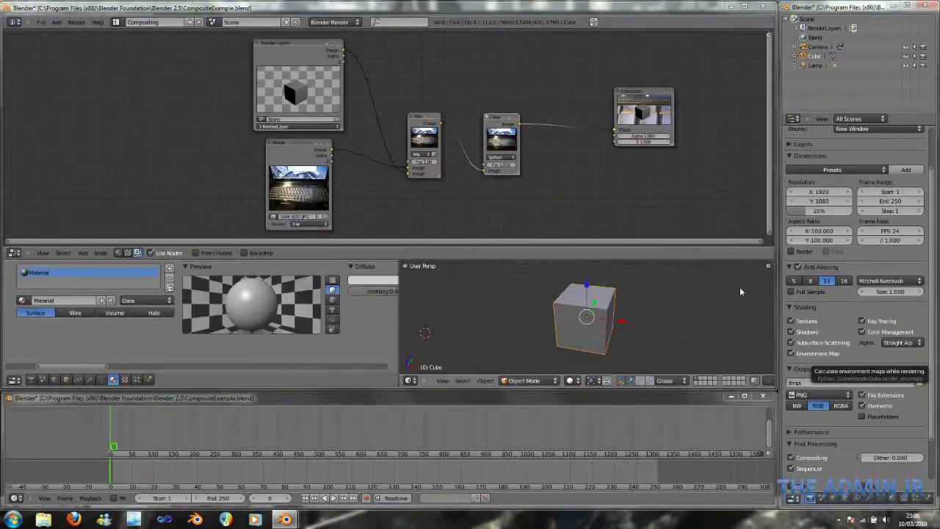
- Set the render resolution percentage to 100% and render the frame again at full size
left_click(819, 211)
type("100")
key("Return")
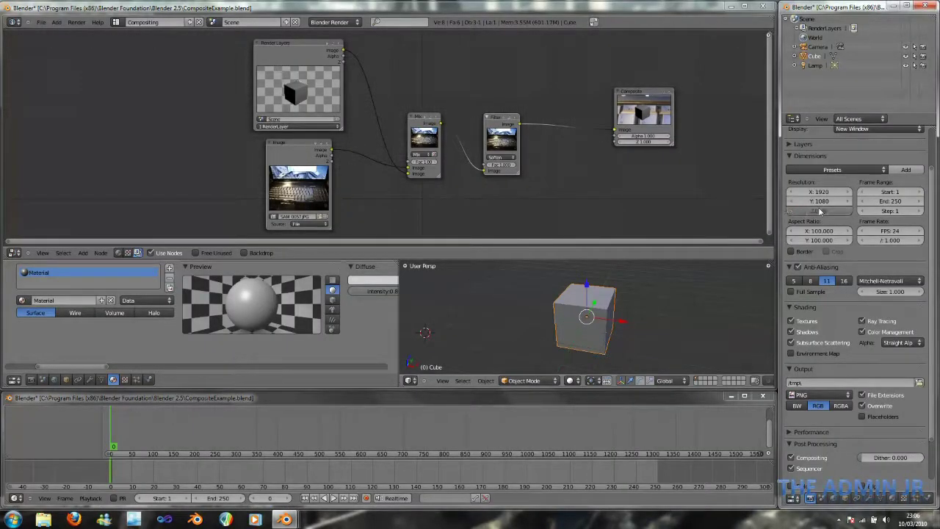
key("ctrl+s")
left_click(610, 267)
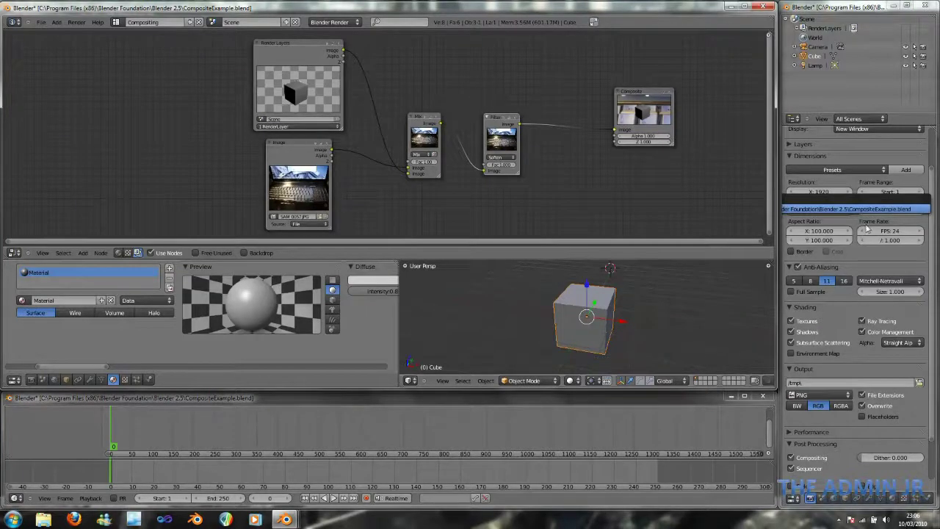
key("Escape")
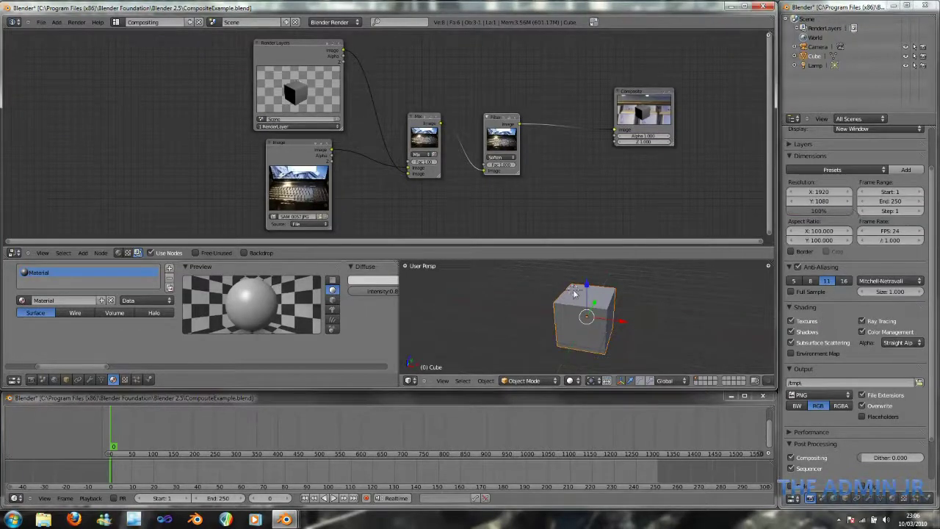
key("F12")
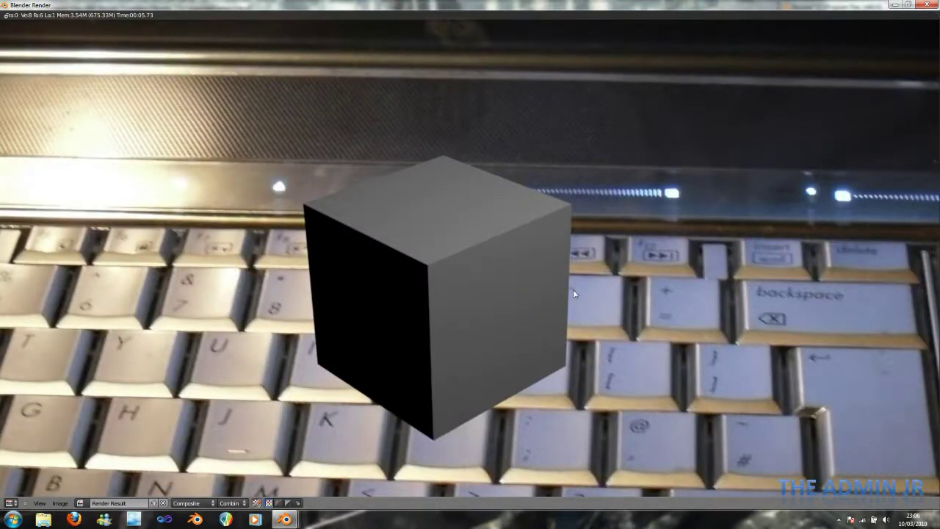
key("Escape")
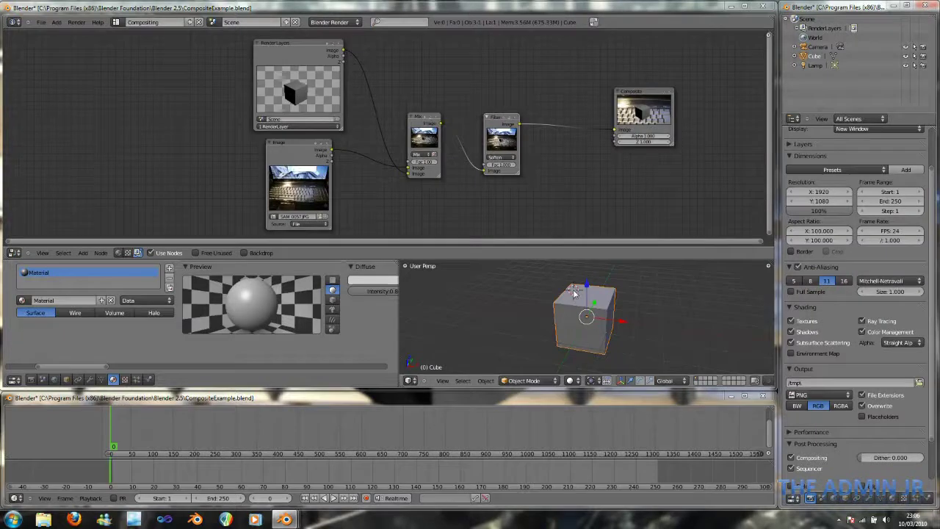
- Add a Scale distort node, remove its automatic input link and place it between the Image and Mix nodes
left_click(85, 253)
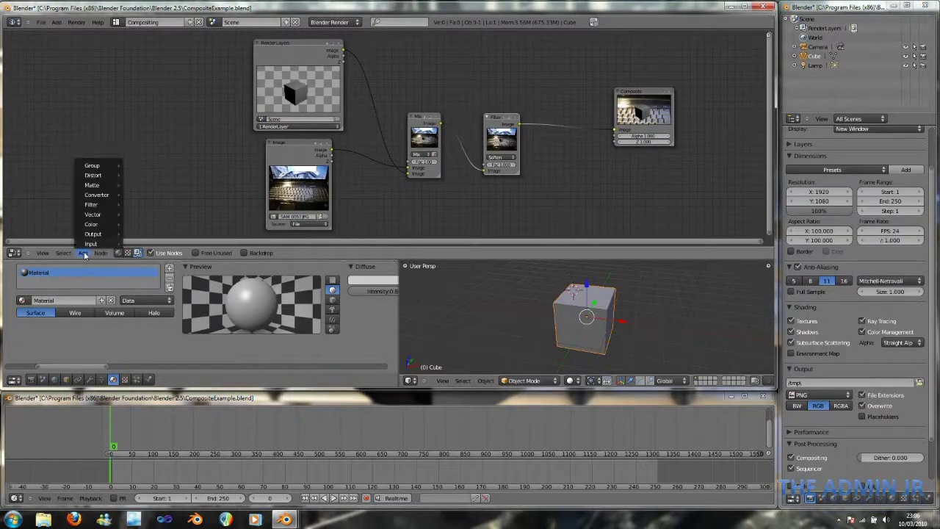
mouse_move(86, 248)
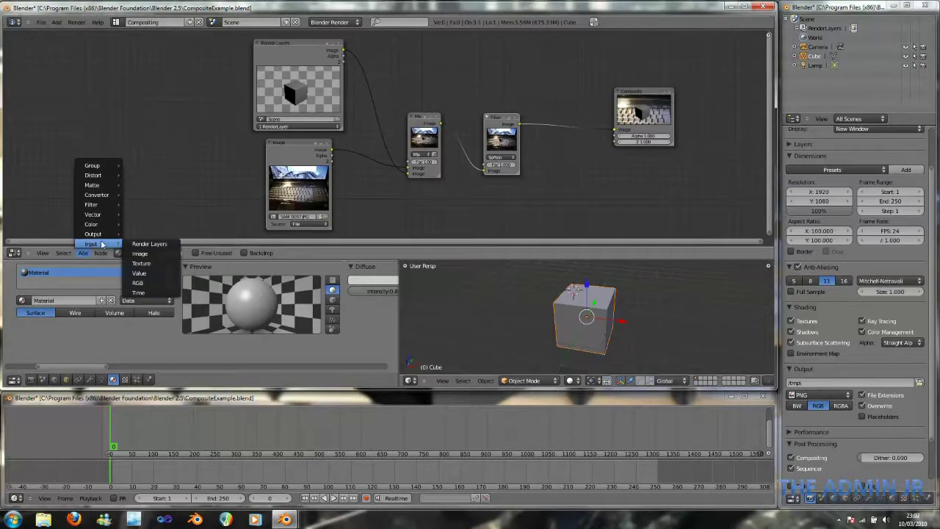
mouse_move(102, 176)
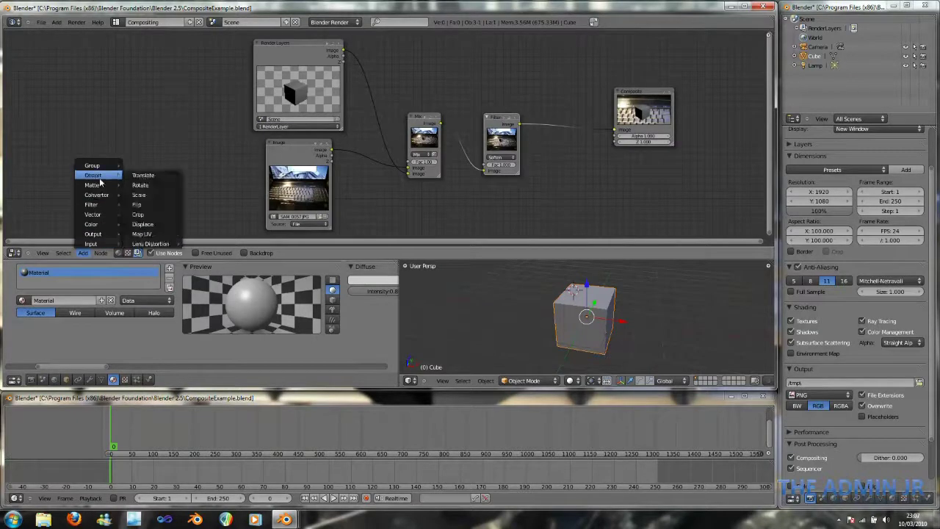
left_click(144, 195)
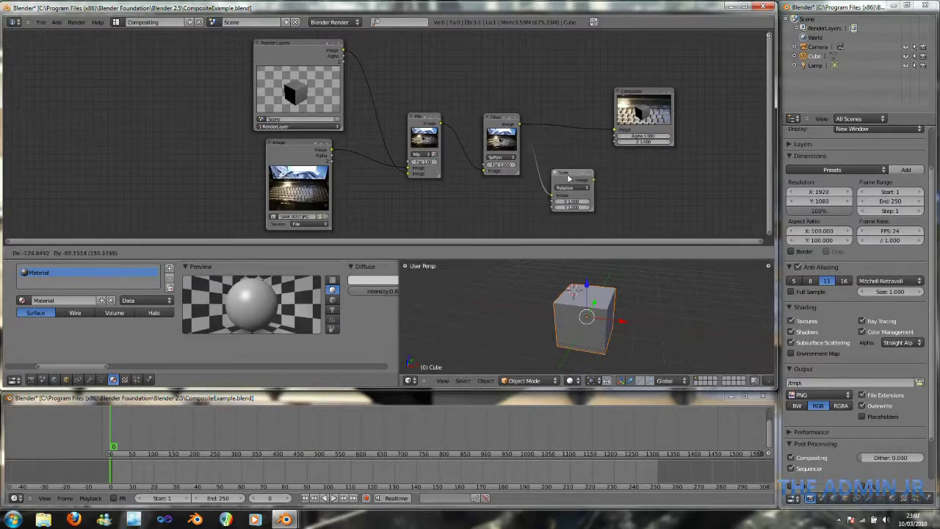
left_click(567, 173)
left_click_drag(547, 193, 528, 146)
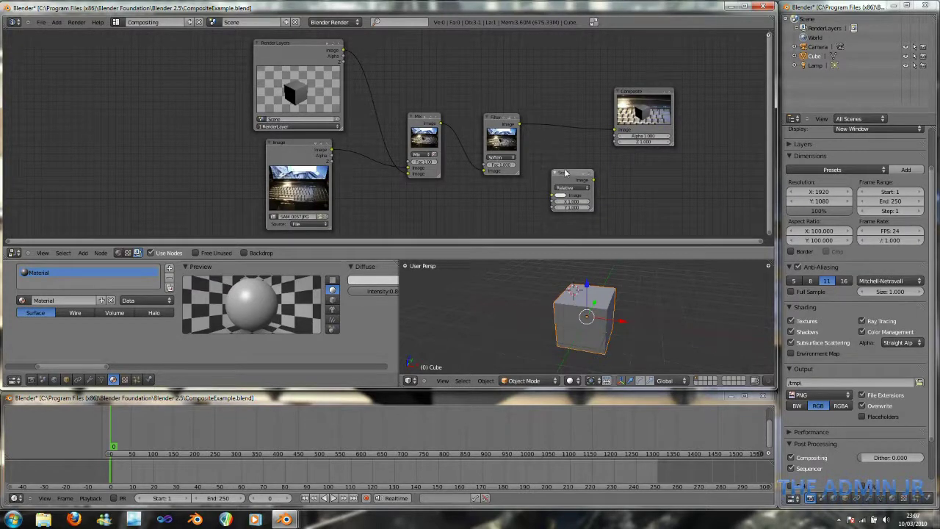
left_click_drag(564, 172, 369, 170)
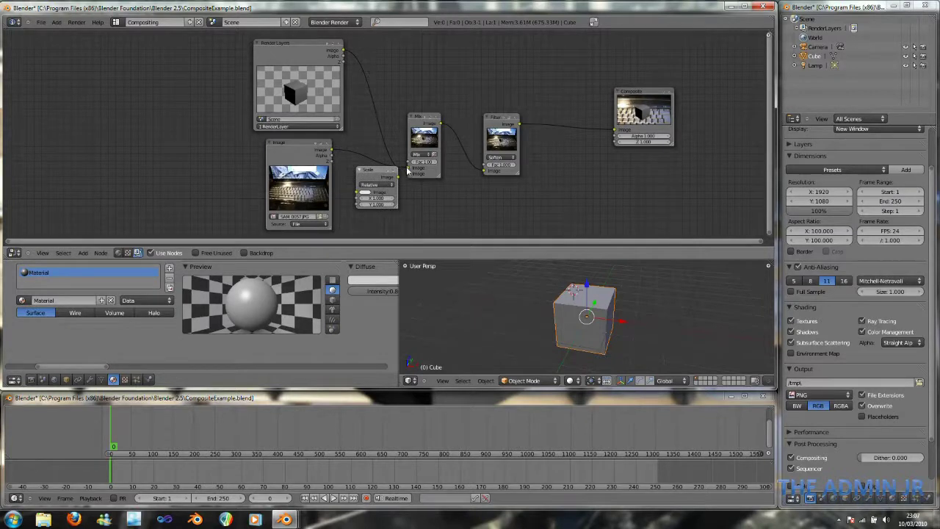
- Route the photo through the Scale node into the Mix node and set the X and Y scale to 0.5
mouse_move(408, 168)
left_mouse_down()
mouse_move(354, 165)
mouse_move(356, 191)
mouse_move(400, 177)
mouse_move(408, 162)
left_mouse_up()
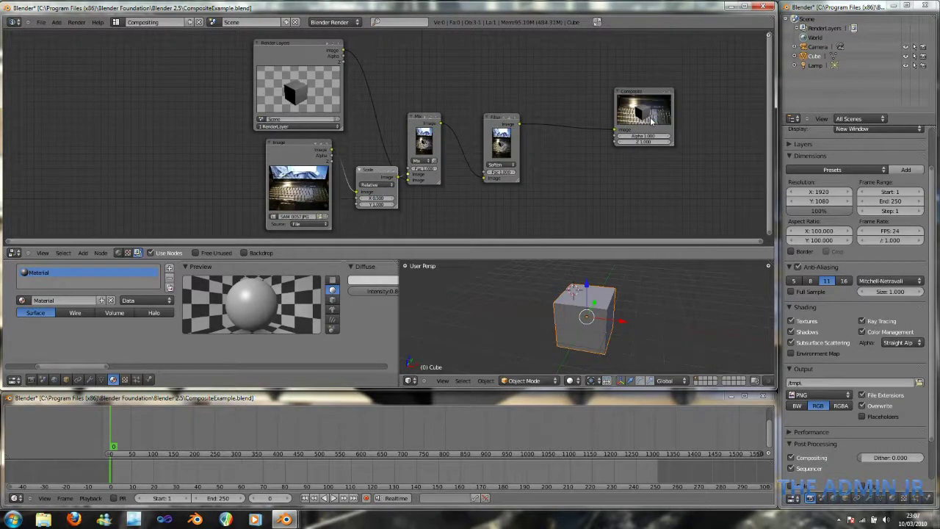
left_click(374, 204)
type("0")
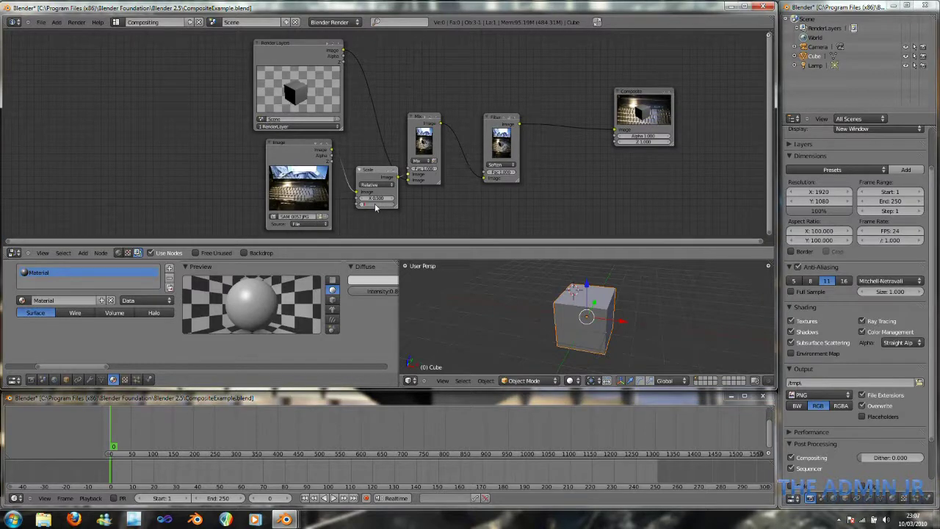
type(".5")
key("Return")
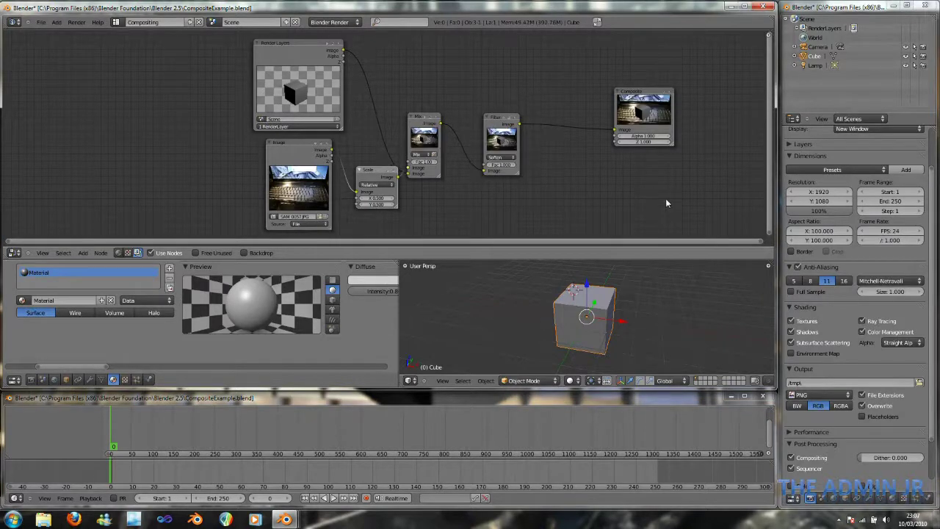
- Try an X scale of 0.4 on the Scale node and return it to 0.5
left_click(378, 200)
type("0.4")
key("Return")
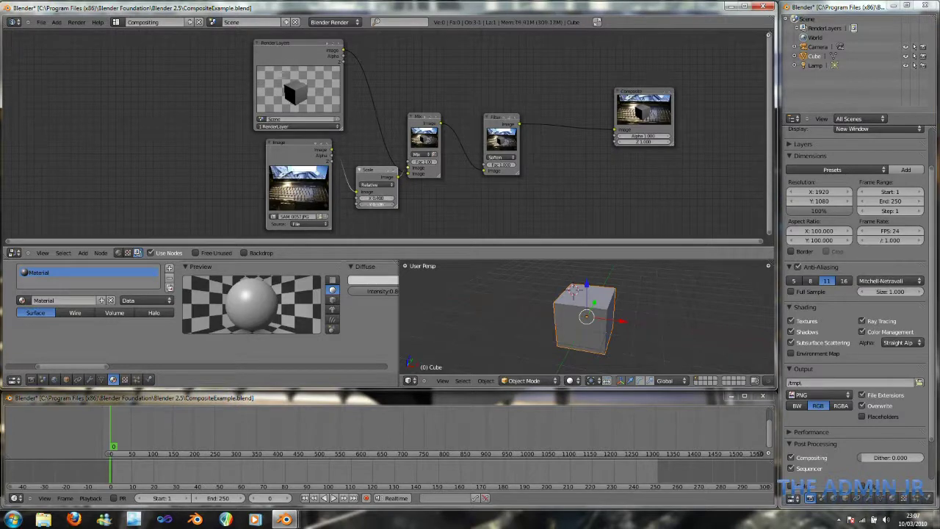
left_click(374, 199)
type("0.5")
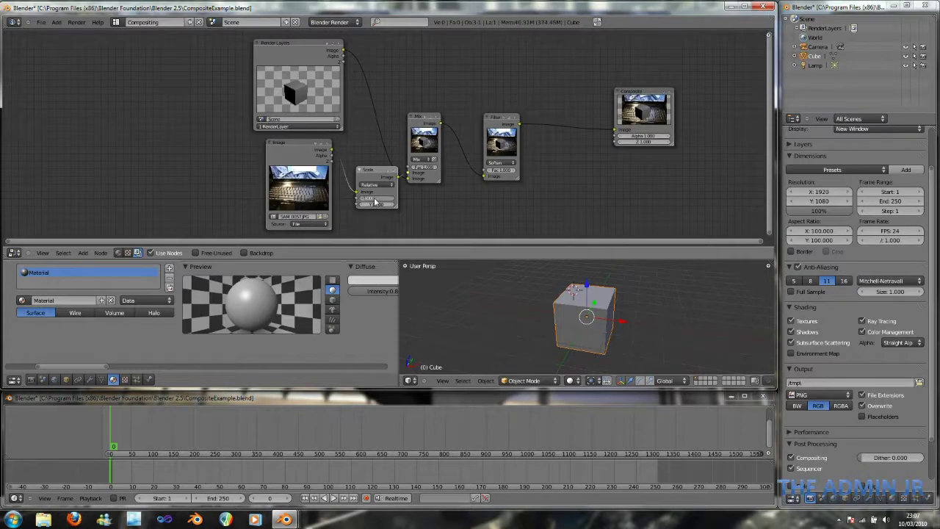
key("Return")
- Save over CompositeExample.blend and render the frame to inspect the cube against the scaled photo background
key("ctrl+s")
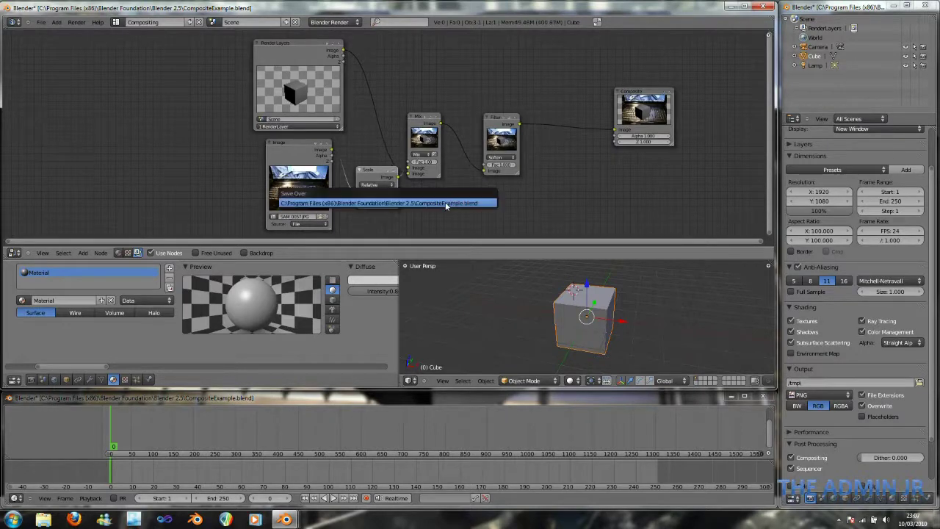
left_click(445, 202)
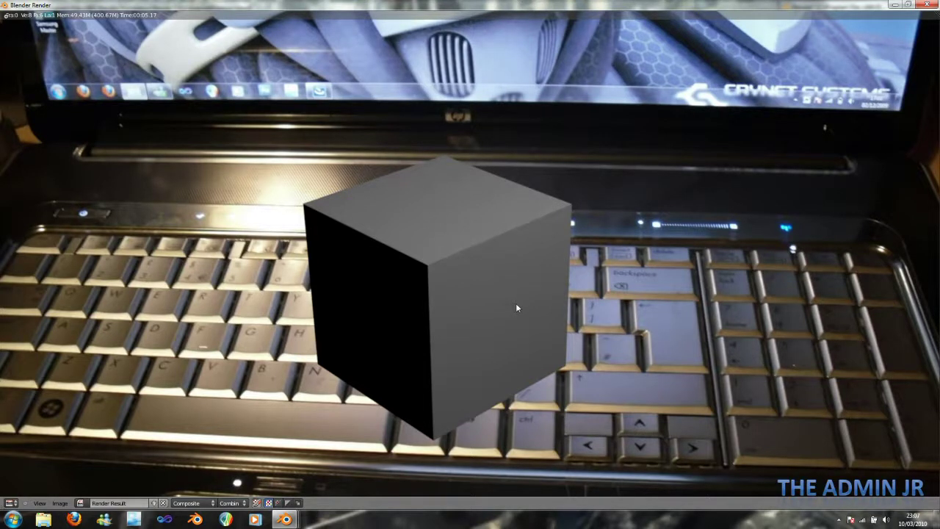
scroll(501, 265, "down", 4)
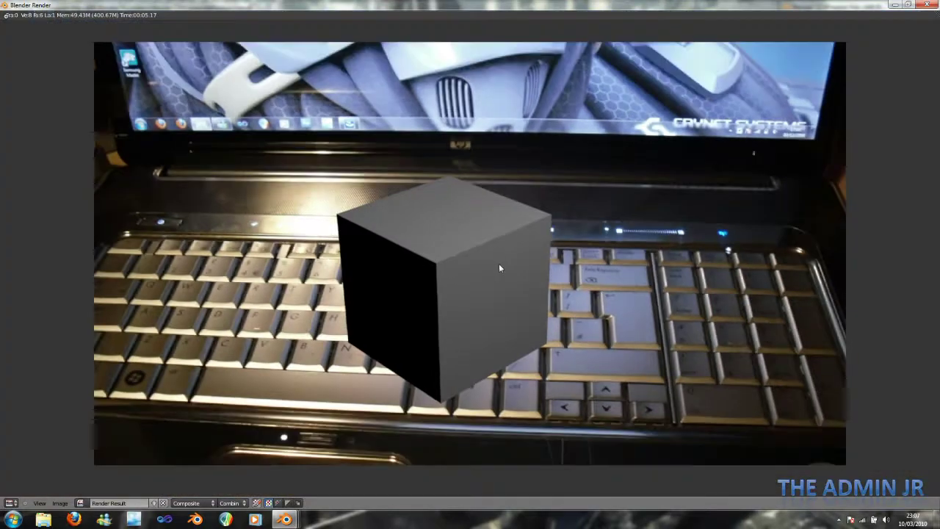
scroll(660, 277, "down", 3)
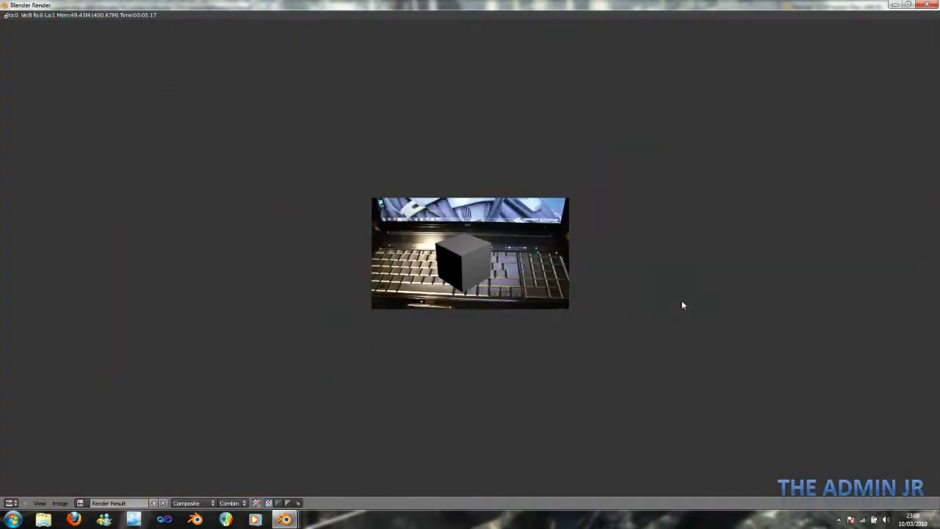
key("Escape")
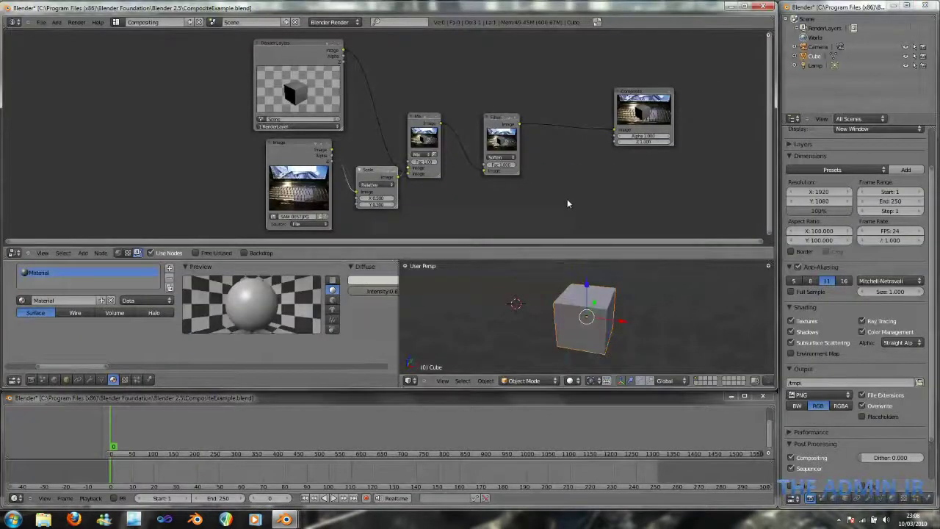
- Review the world's horizon color setting and the render's alpha mode options
scroll(560, 183, "up", 1)
middle_click_drag(560, 184, 490, 204)
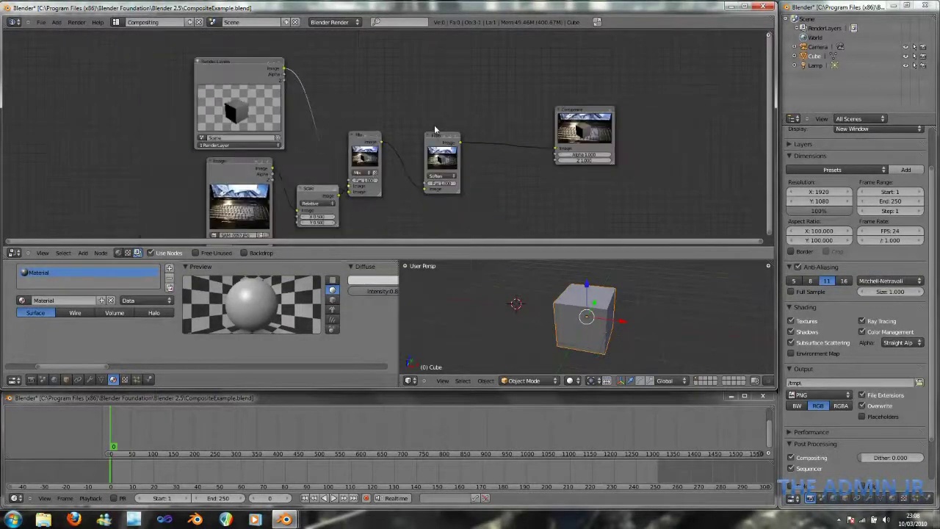
left_click(833, 498)
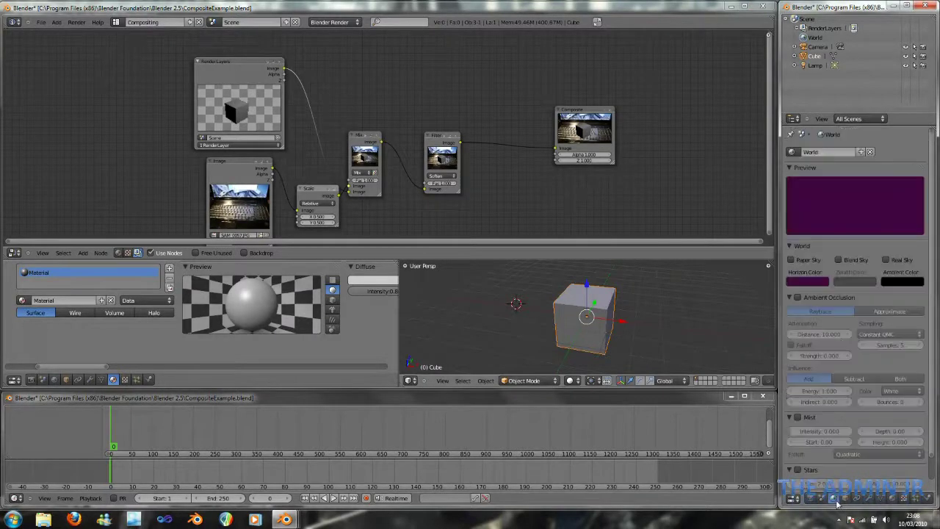
left_click(818, 282)
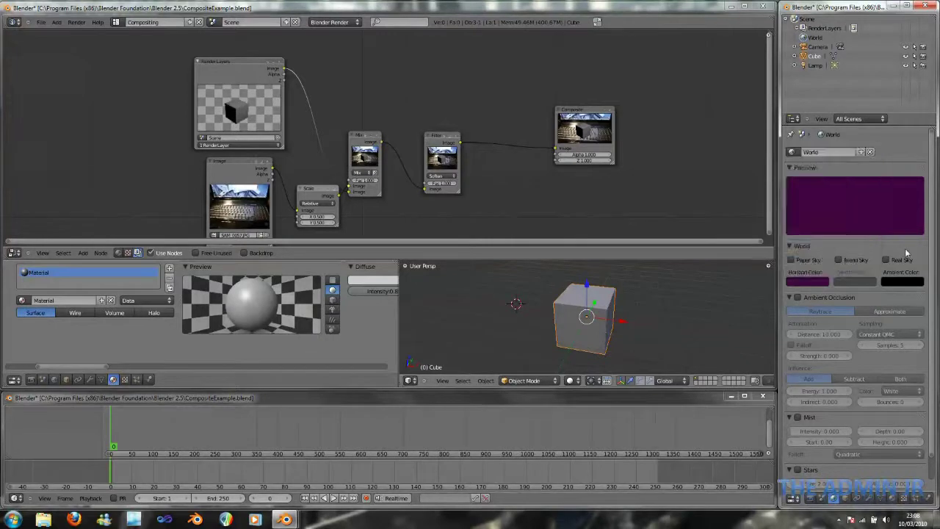
left_click(809, 498)
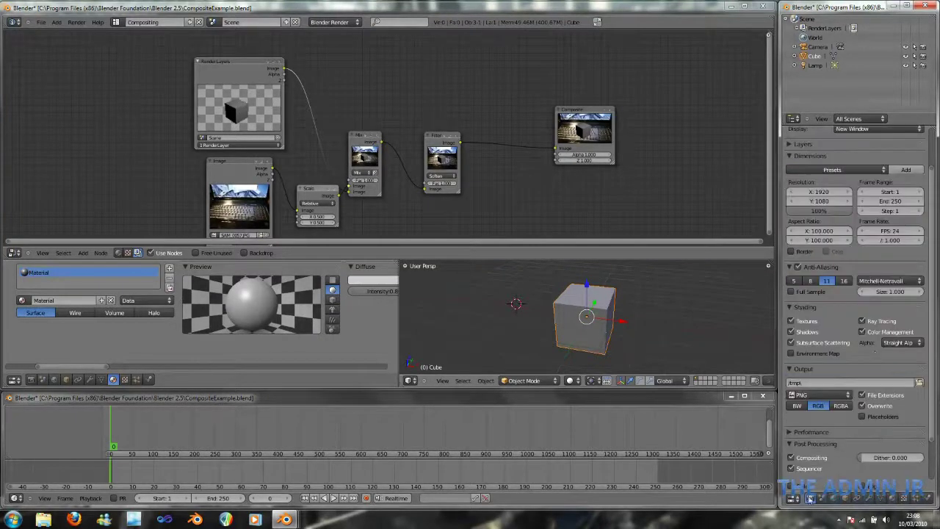
left_click(899, 342)
- Rearrange the Mix and Scale nodes so the links from the Render Layers and Image nodes are easier to follow
left_click_drag(359, 138, 397, 110)
left_click(257, 109)
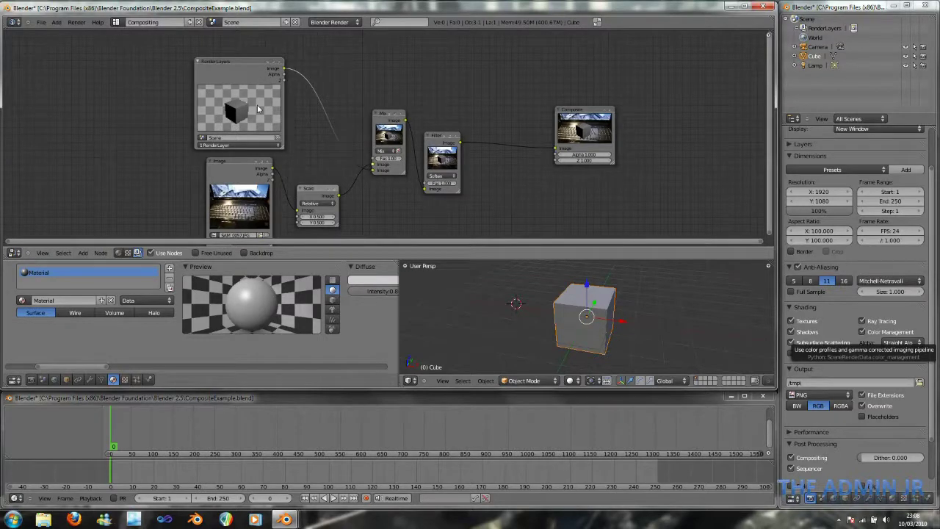
left_click_drag(320, 187, 318, 177)
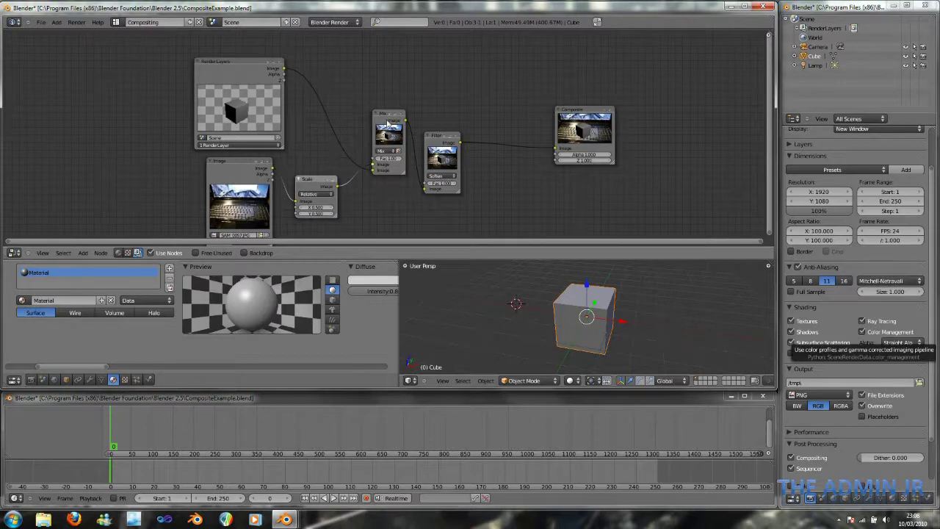
left_click_drag(385, 115, 349, 79)
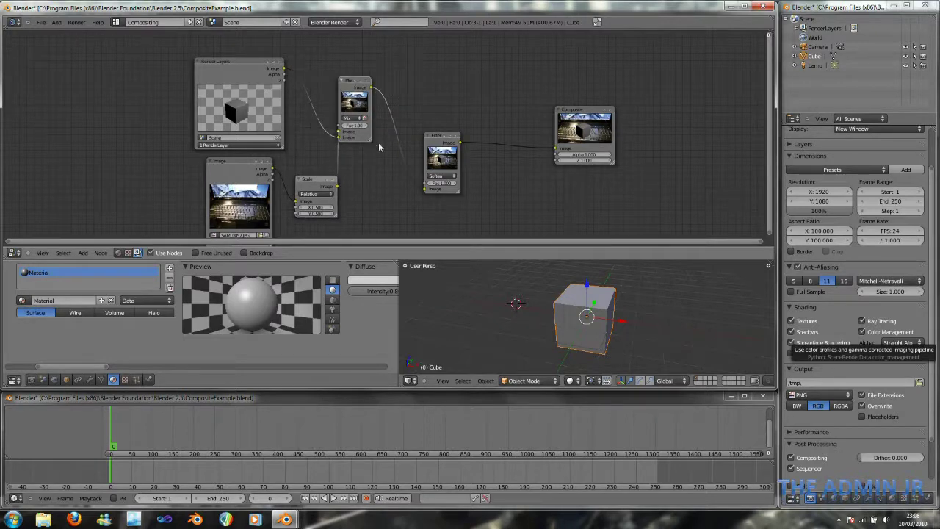
left_click_drag(376, 83, 409, 86)
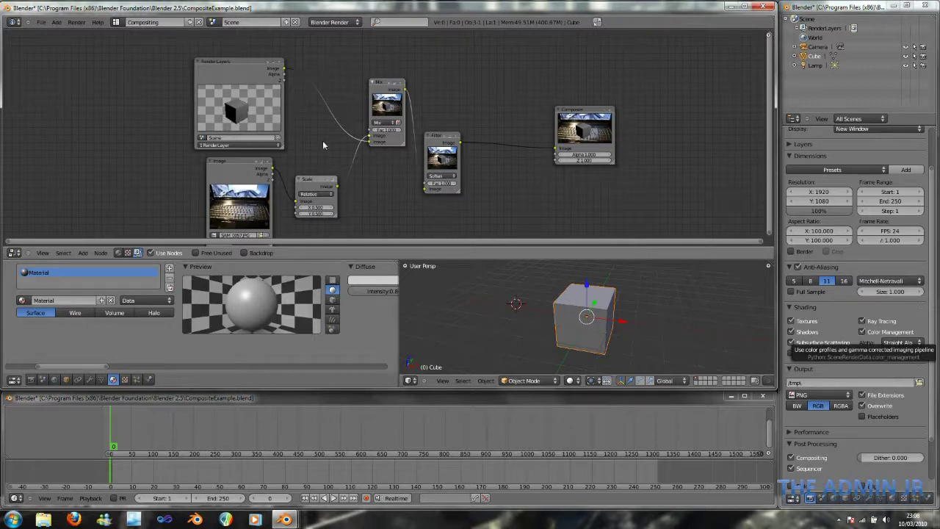
left_click(239, 208)
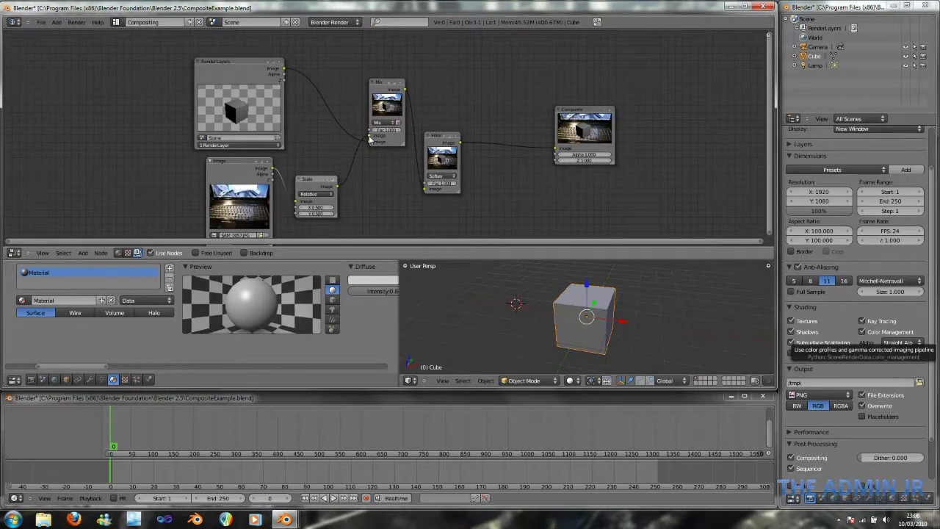
left_click(276, 110)
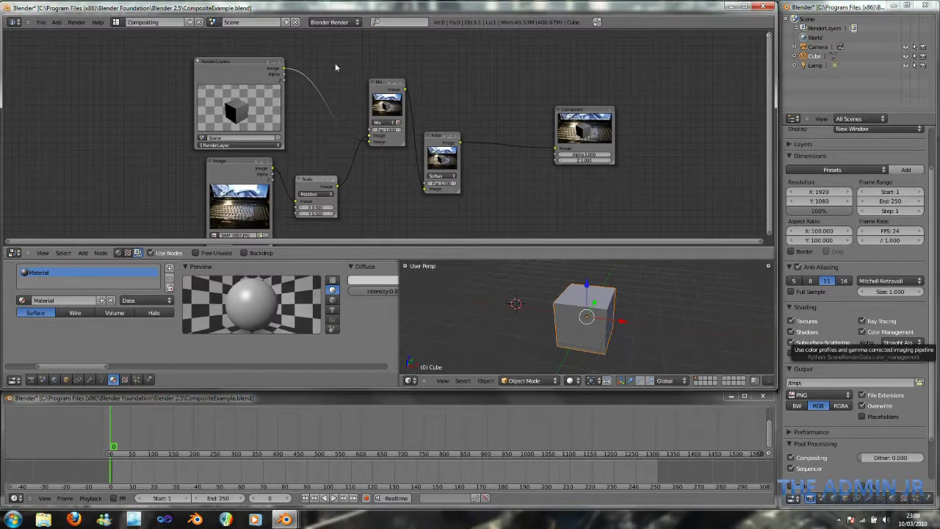
left_click_drag(383, 80, 380, 77)
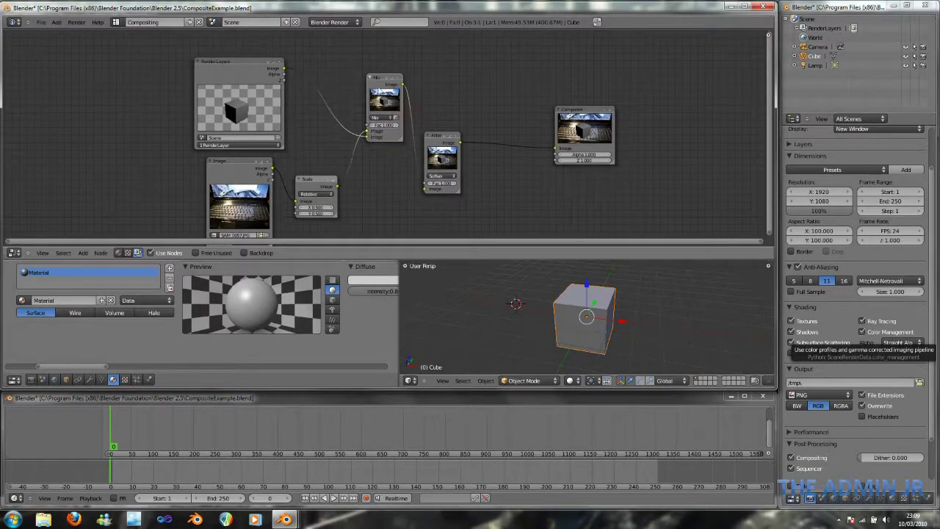
- Try the Add, Subtract and Overlay blend types on the Mix node
left_click(390, 119)
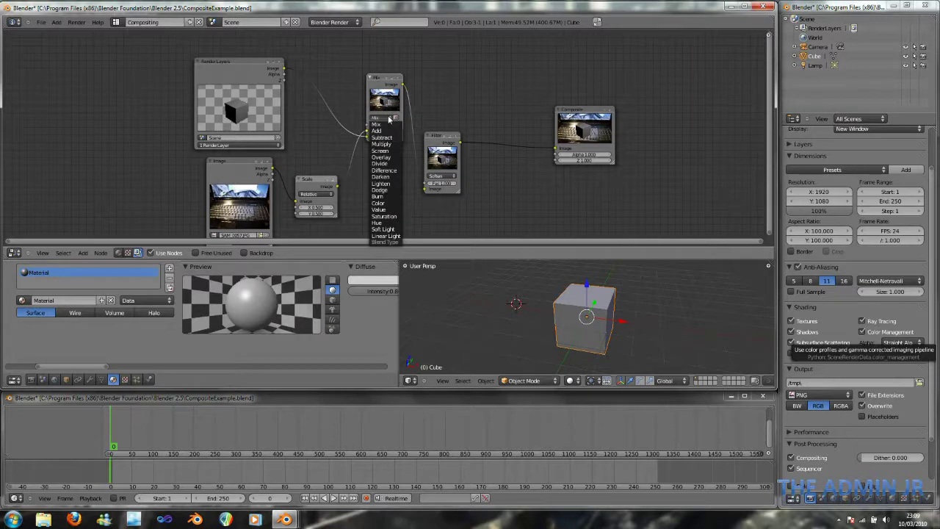
left_click(386, 130)
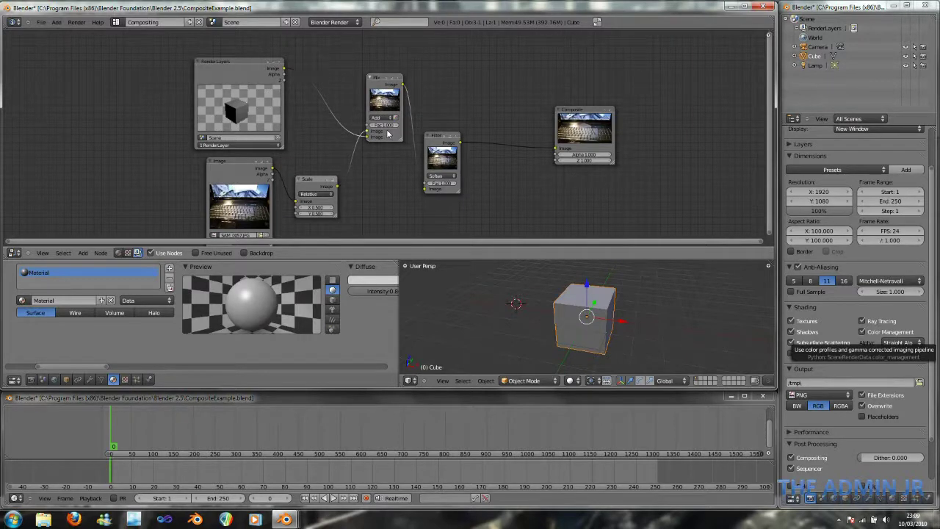
left_click(388, 118)
left_click(382, 139)
left_click(386, 119)
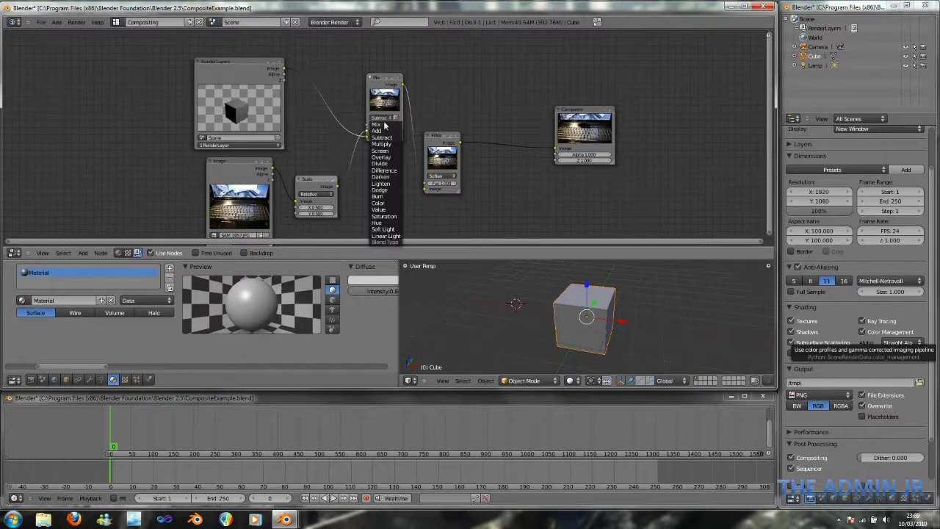
left_click(391, 156)
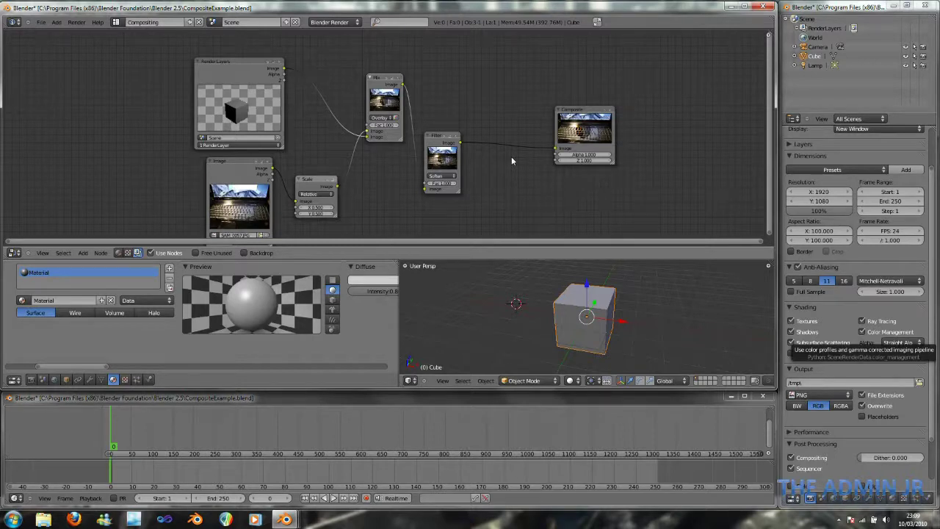
left_click(384, 118)
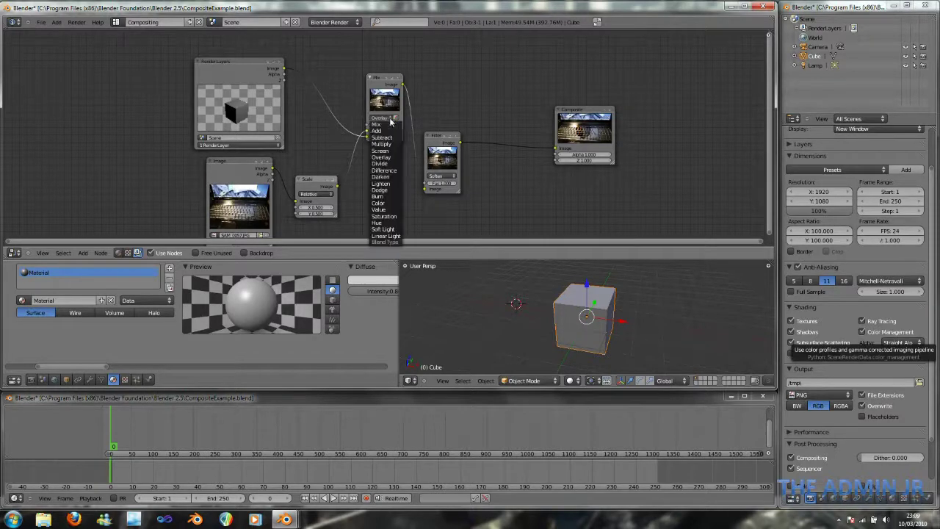
- Swap the Mix node's two image inputs, render the Overlay result and restore the original input order
left_click_drag(367, 131, 366, 132)
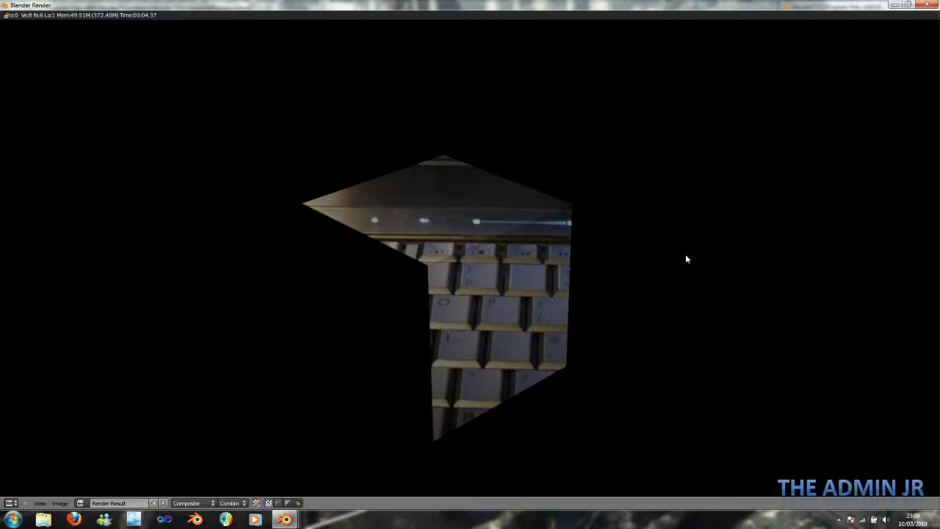
key("Escape")
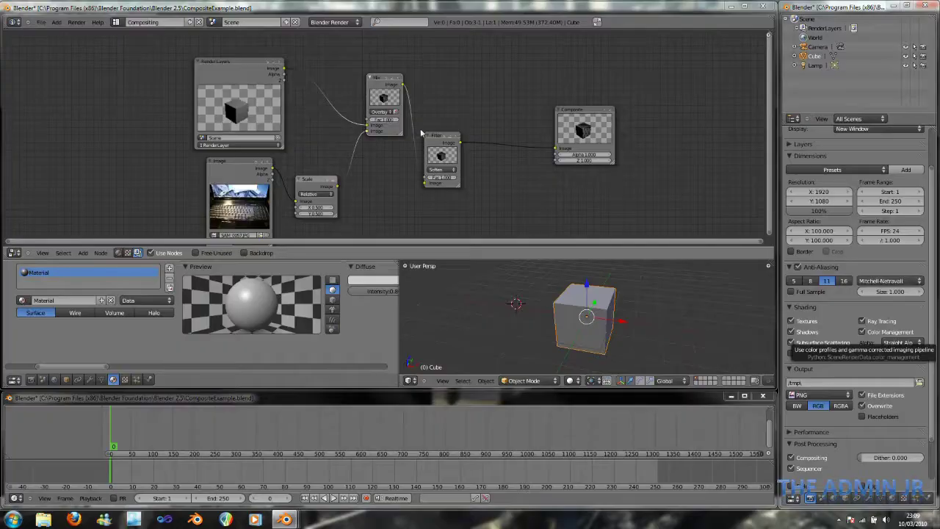
left_click_drag(367, 131, 368, 126)
left_click_drag(336, 187, 368, 132)
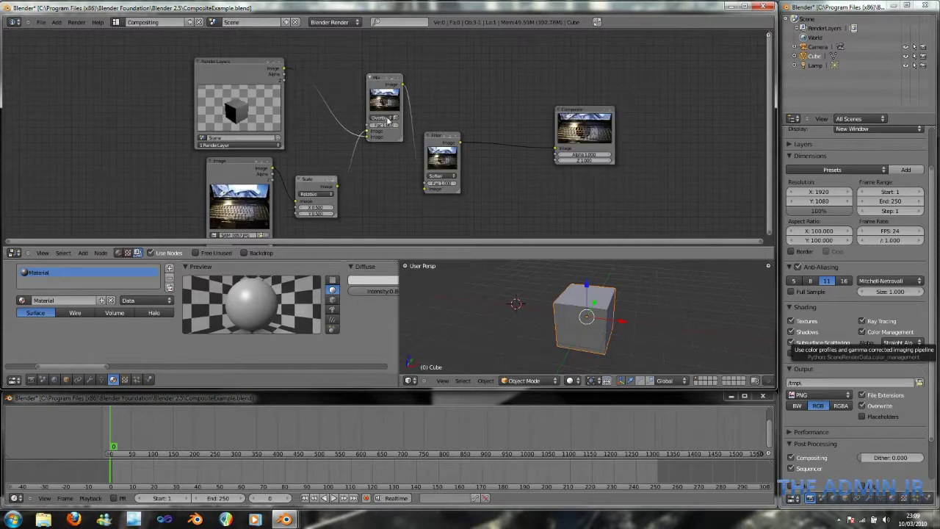
- Return the Mix node to the Mix blend type with its alpha option enabled and a factor of 1.000
left_click(389, 119)
left_click(385, 127)
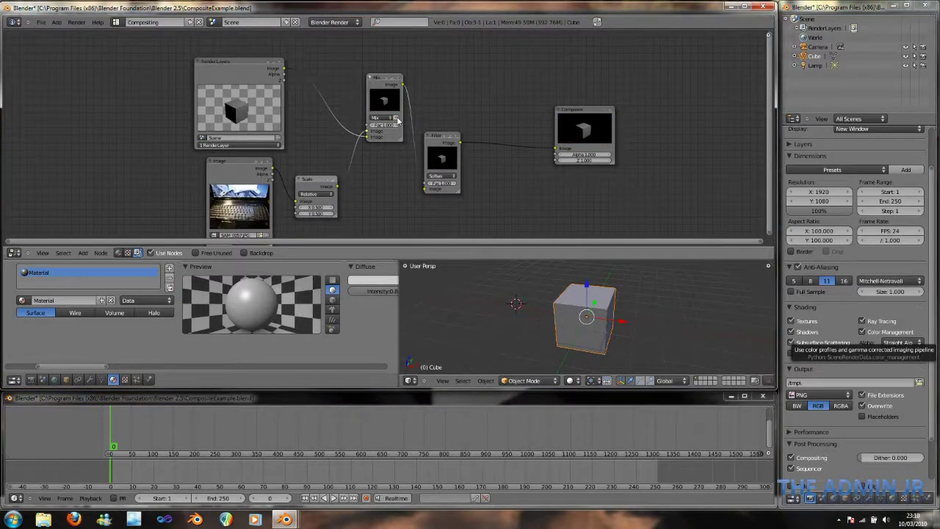
left_click(395, 117)
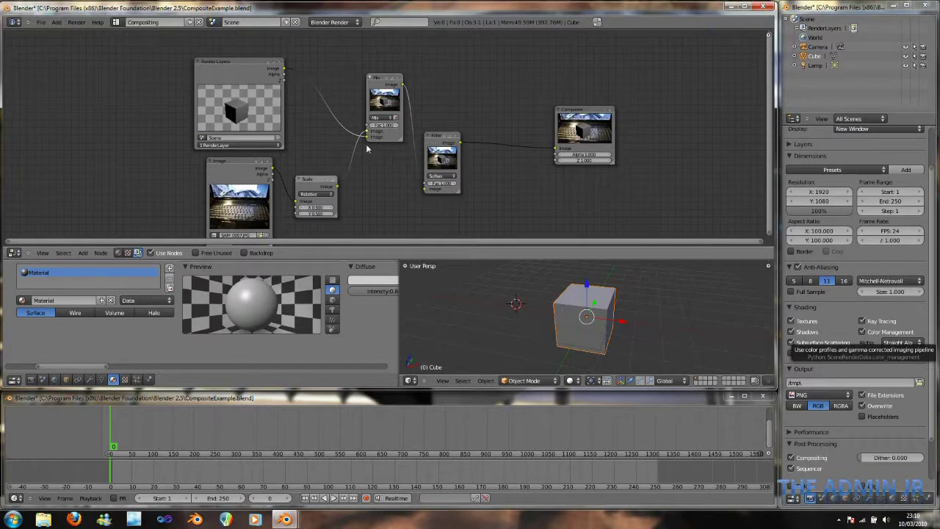
left_click(225, 67)
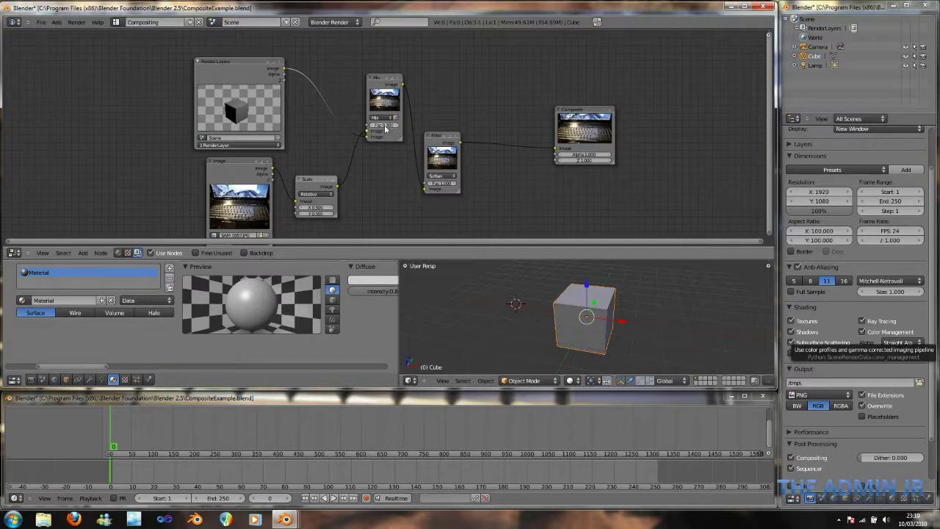
left_click_drag(385, 127, 389, 126)
- Move the Filter node up beside the Mix node and bring the Composite node closer to it
left_click_drag(443, 138, 466, 97)
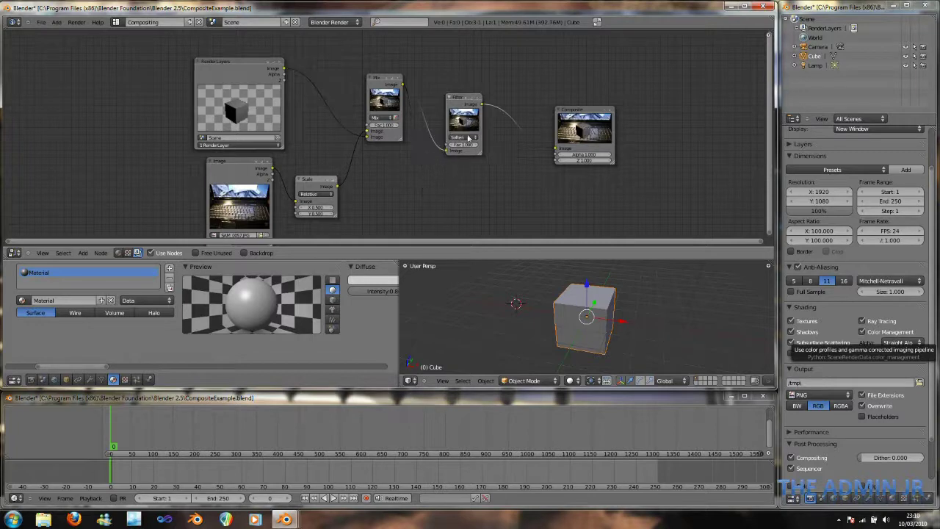
key("g")
left_click(470, 74)
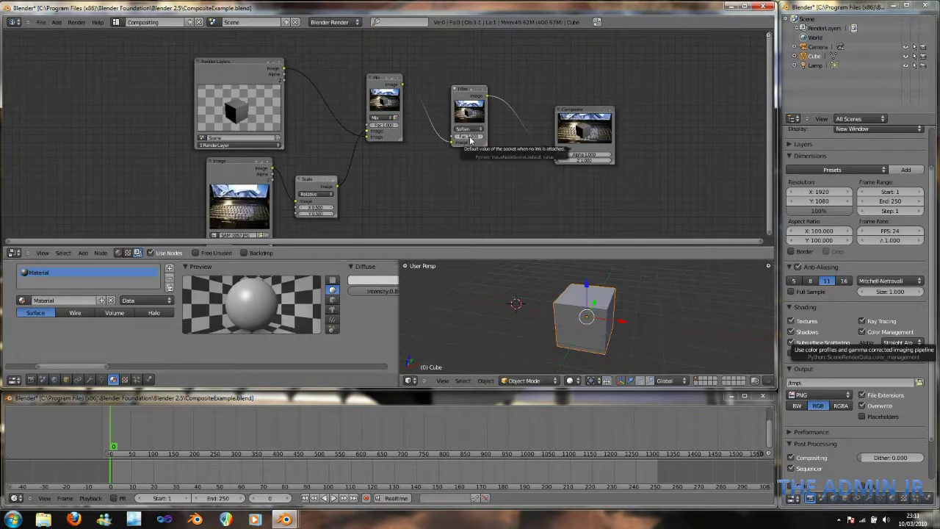
left_click_drag(592, 110, 563, 73)
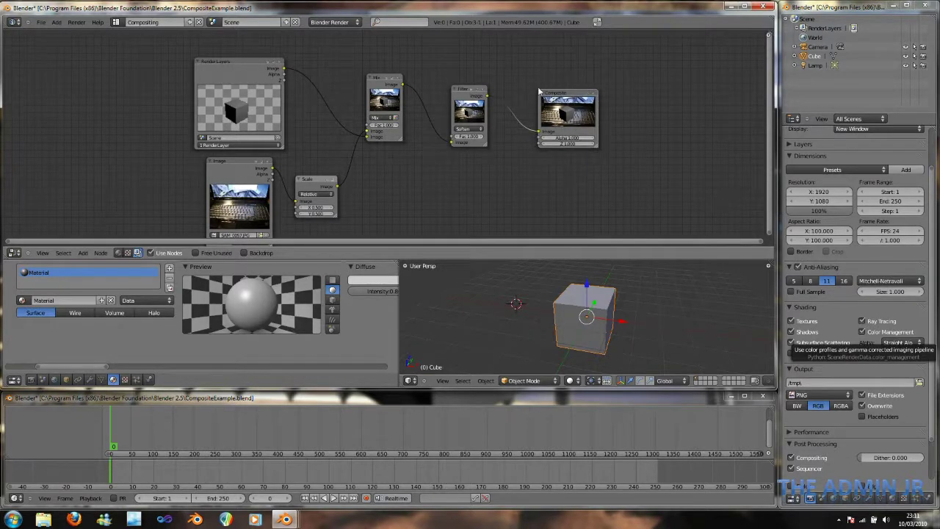
- Tidy the node layout by raising the Composite node near the Filter node's level and moving the Scale node up beside the Image node
key("g")
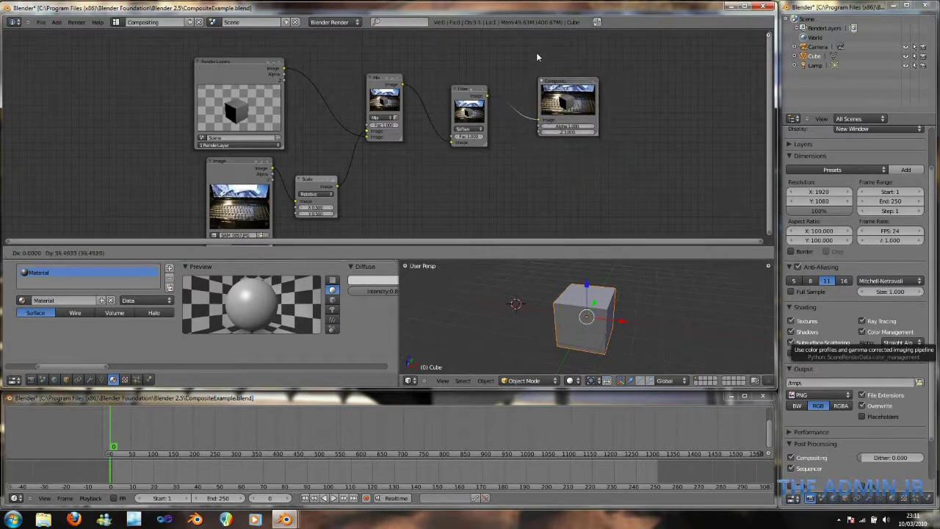
left_click(536, 53)
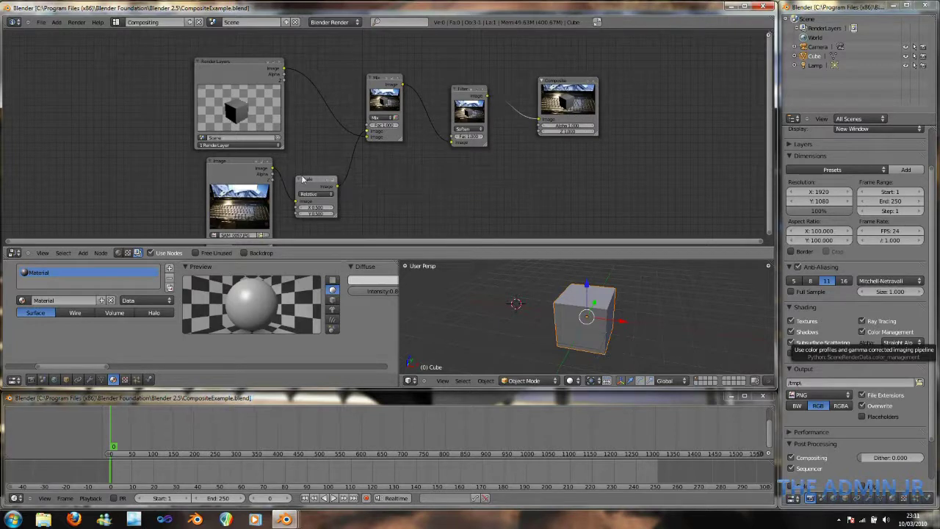
left_click_drag(308, 177, 309, 146)
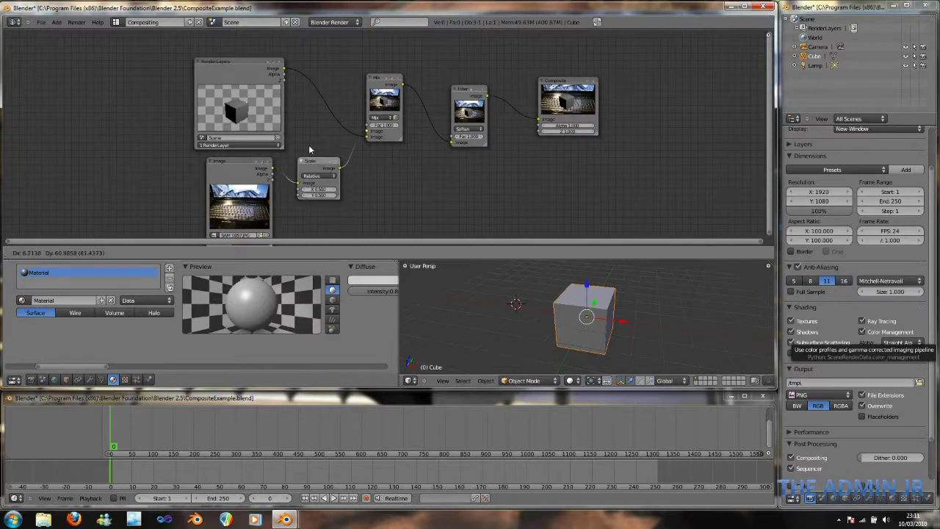
left_click(300, 150)
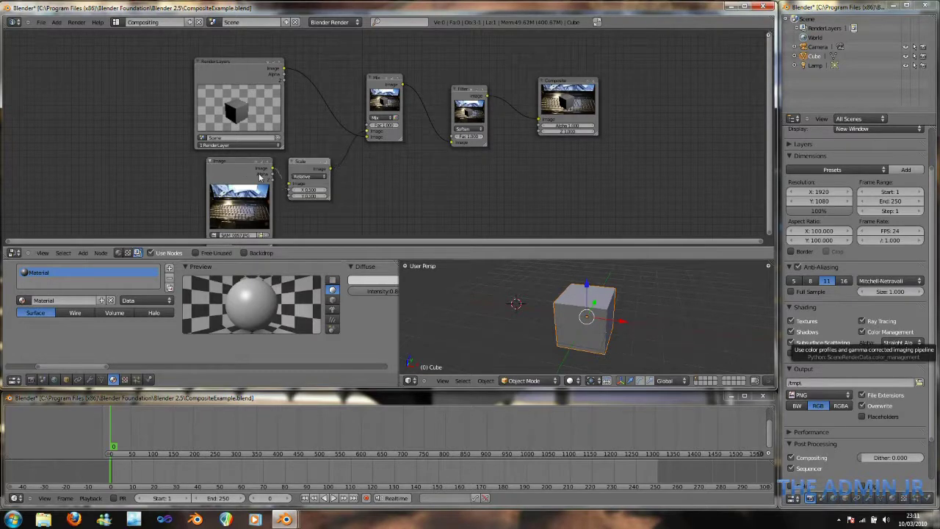
left_click(305, 170)
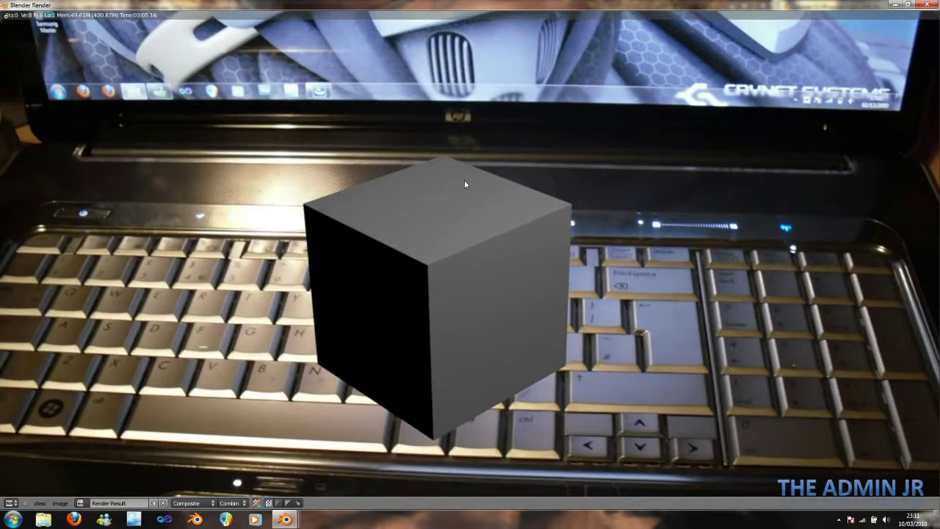
- Render the composite of the cube over the keyboard photo and view the whole frame
scroll(461, 195, "down", 2)
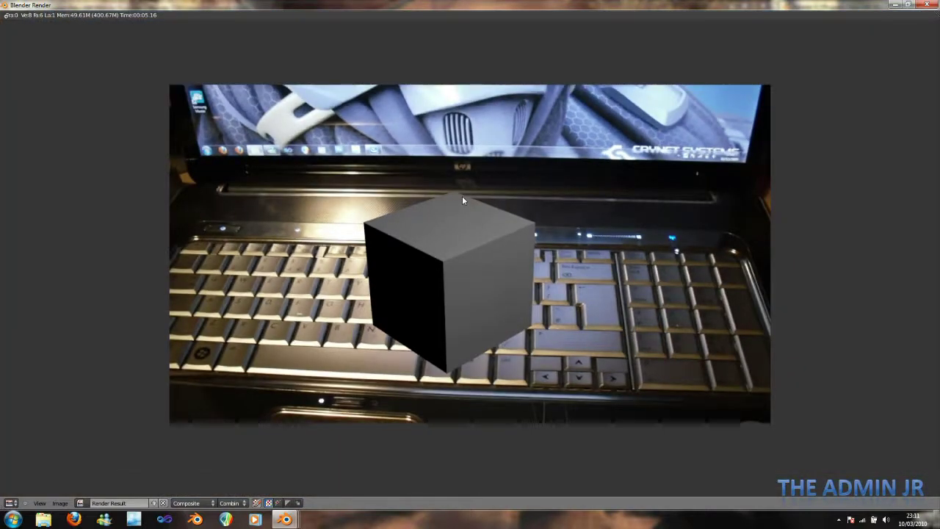